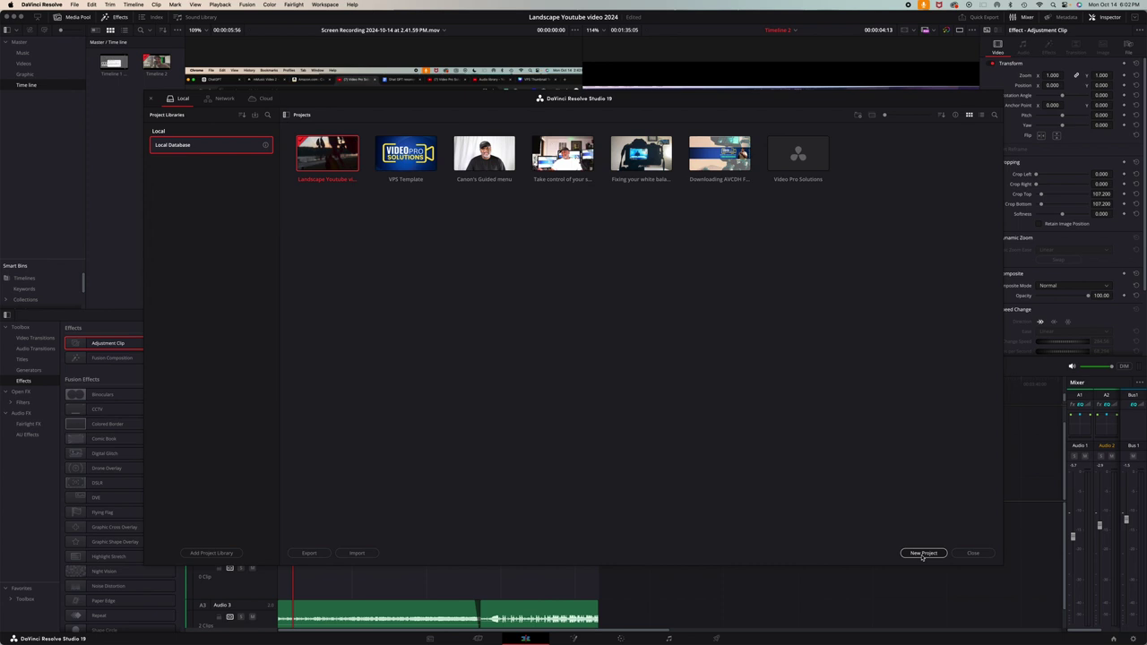
# Step: Start a new project, replace the default name with 'how to create a video from b roll footage', and create it
pyautogui.click(923, 553)
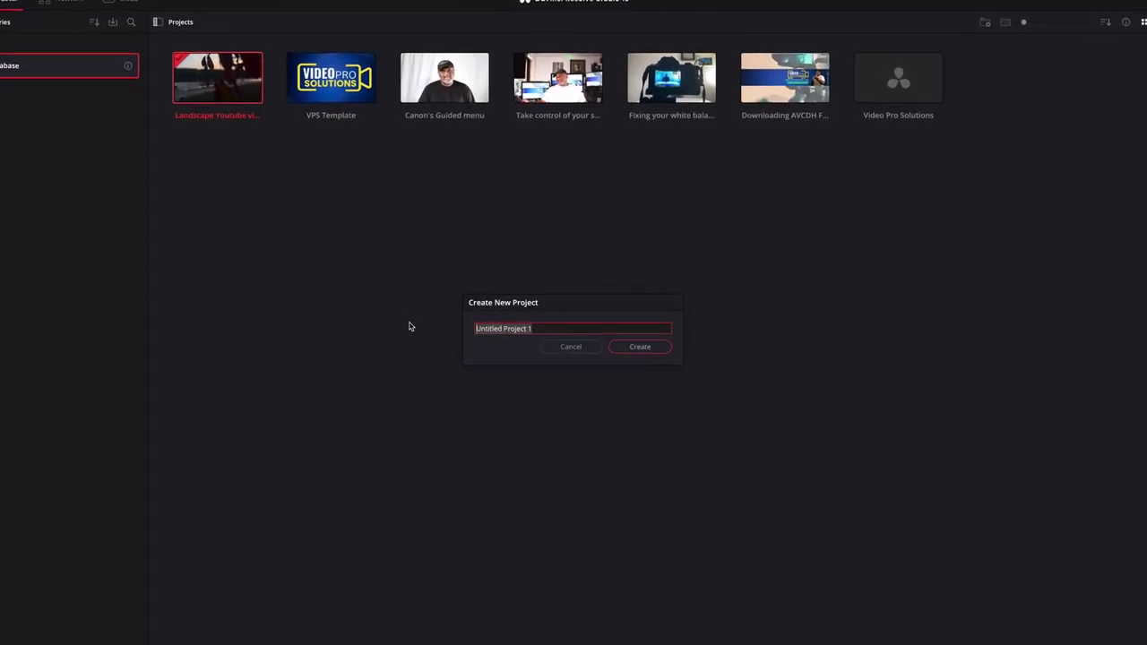
pyautogui.press('BackSpace')
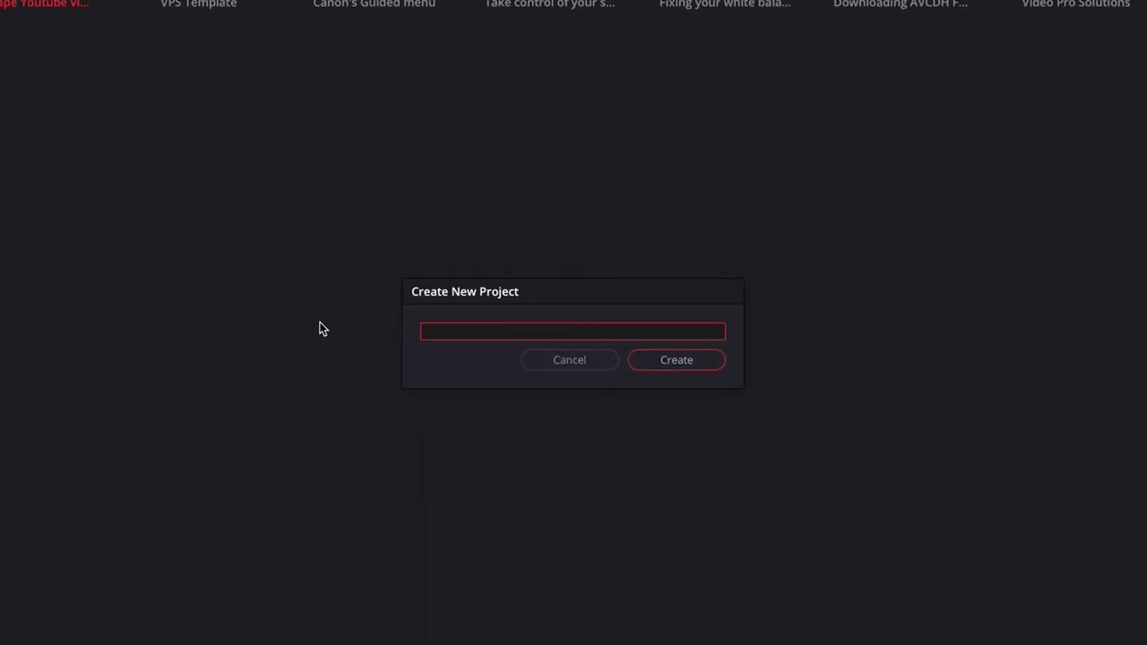
pyautogui.write('how to create a video from b roll footage')
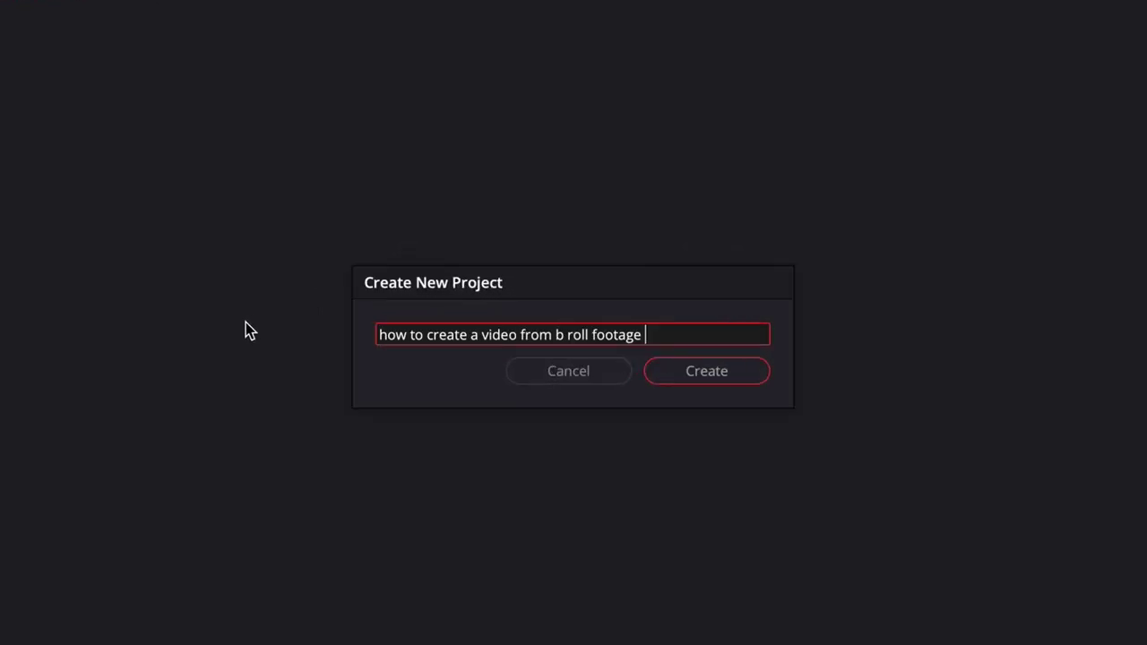
pyautogui.click(699, 380)
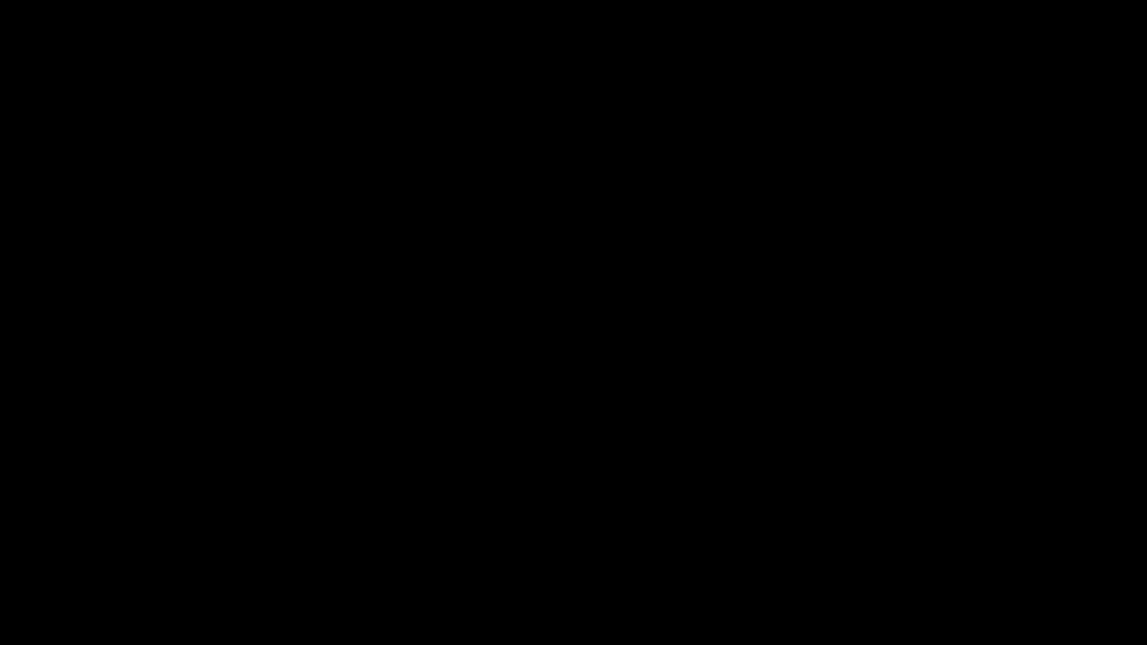
# Step: Add two new bins to the Media Pool named Footage and Music
pyautogui.rightClick(104, 80)
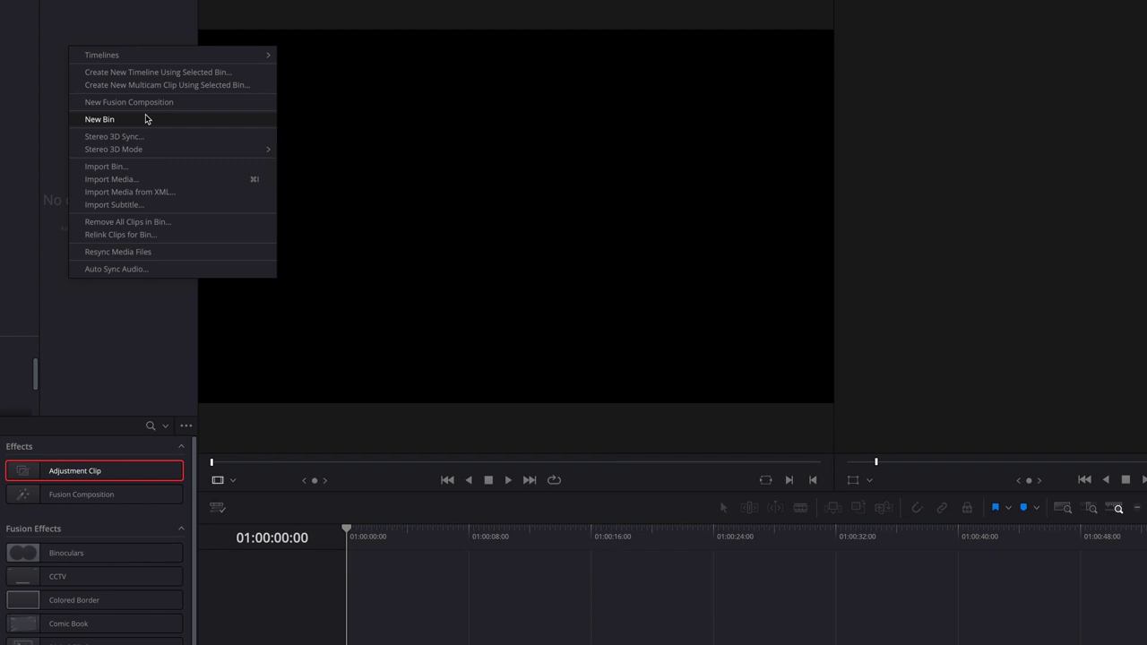
pyautogui.click(146, 119)
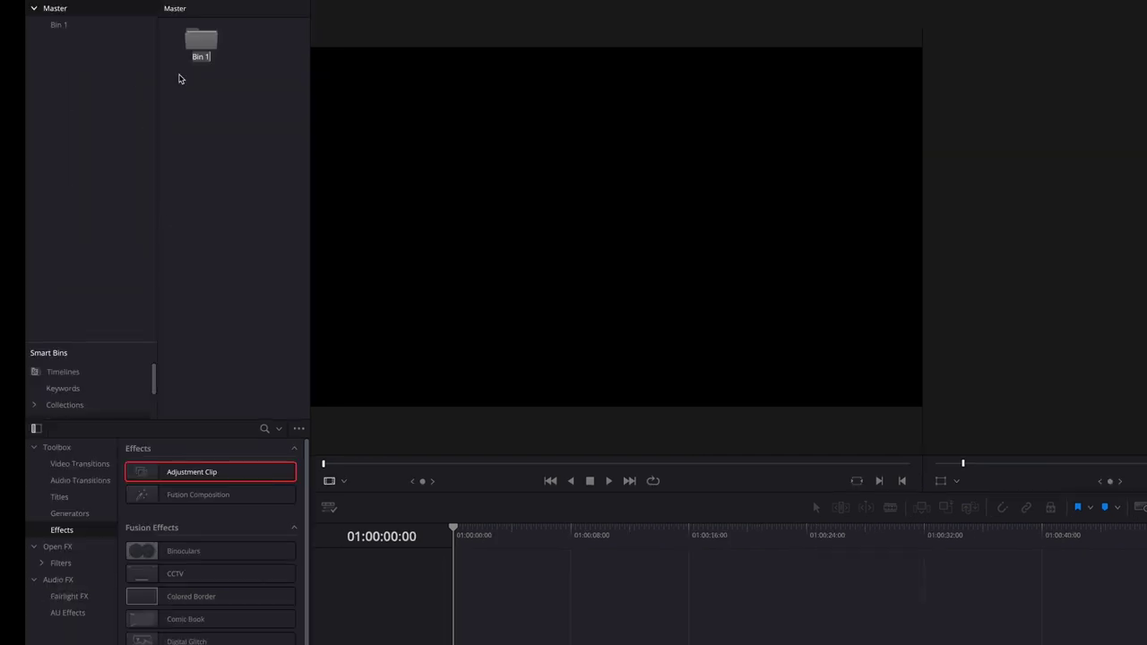
pyautogui.write('Footage')
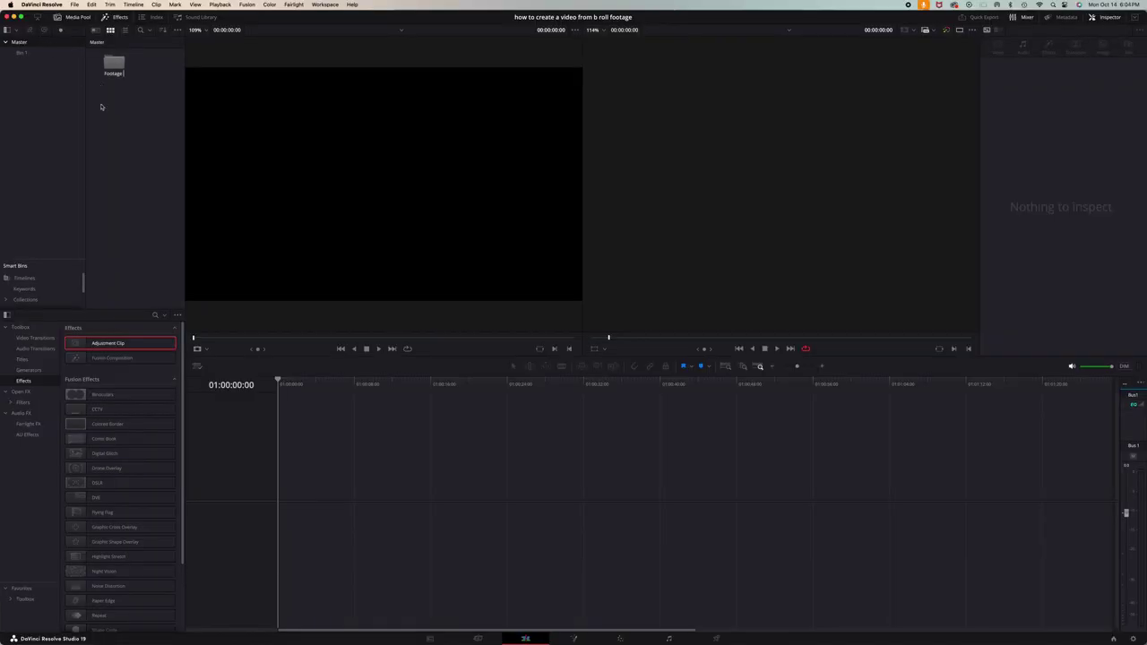
pyautogui.rightClick(135, 113)
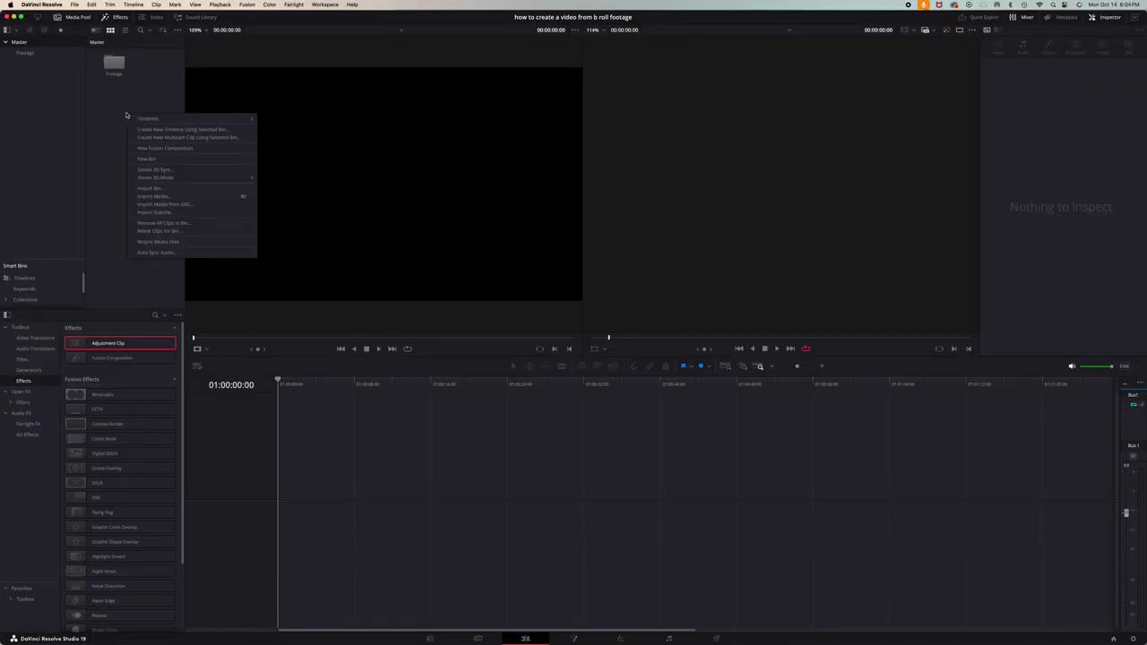
pyautogui.click(159, 123)
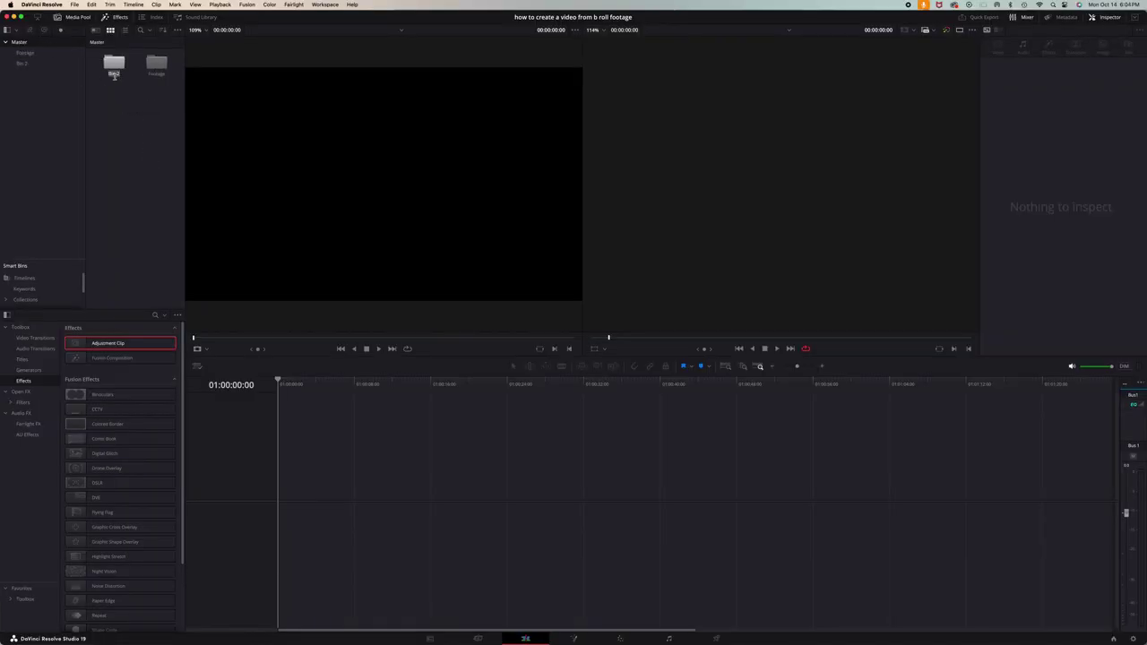
pyautogui.write('Music')
pyautogui.press('Return')
# Step: Add two more bins named Graphic and Timeline
pyautogui.rightClick(126, 113)
pyautogui.rightClick(106, 98)
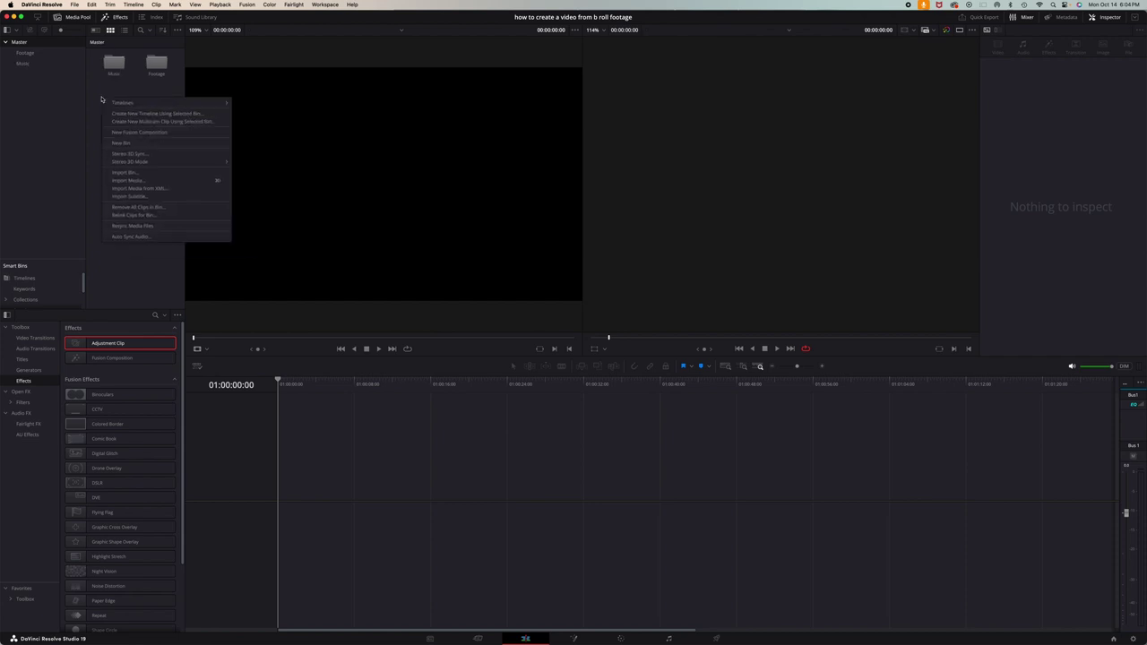
pyautogui.click(131, 144)
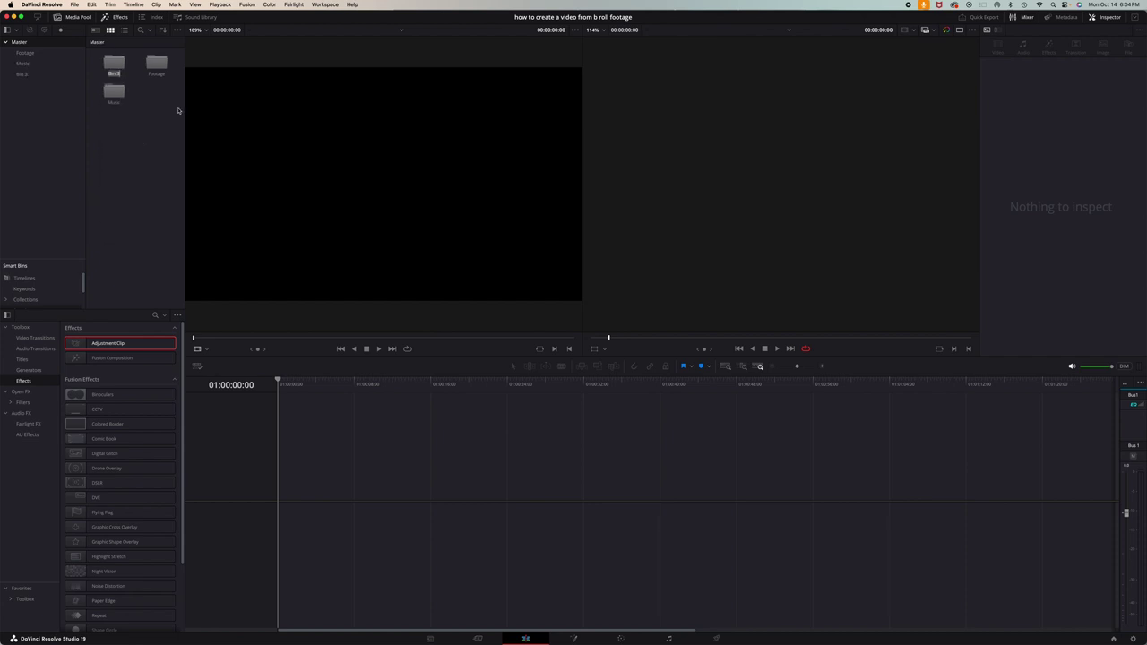
pyautogui.write('Graphic')
pyautogui.press('Return')
pyautogui.rightClick(144, 98)
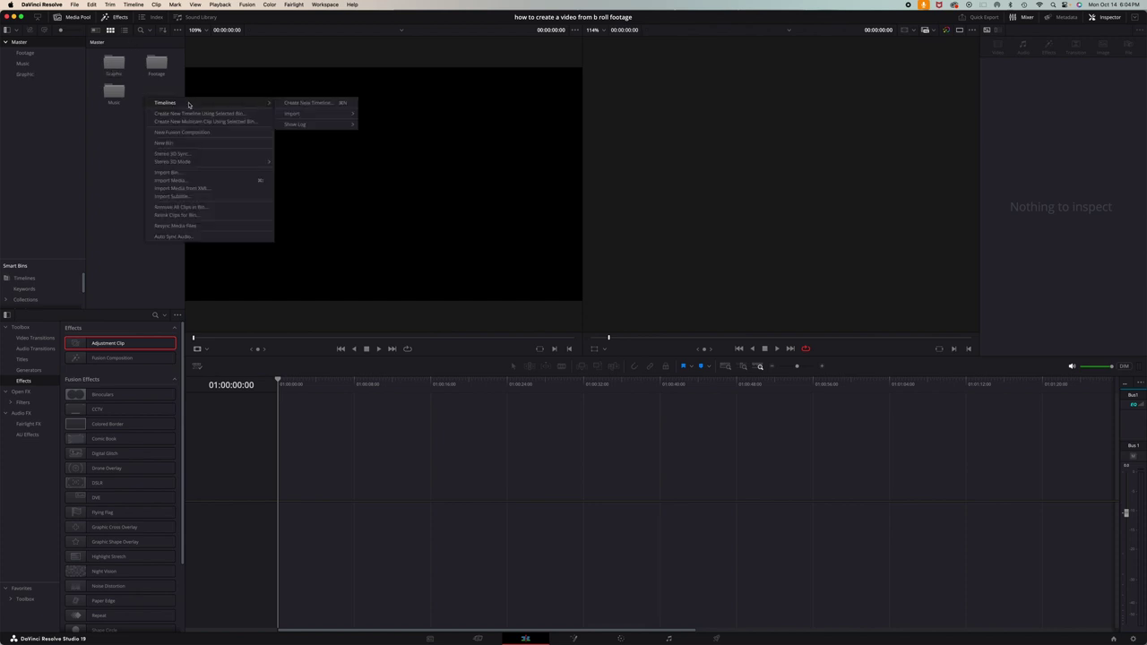
pyautogui.click(168, 143)
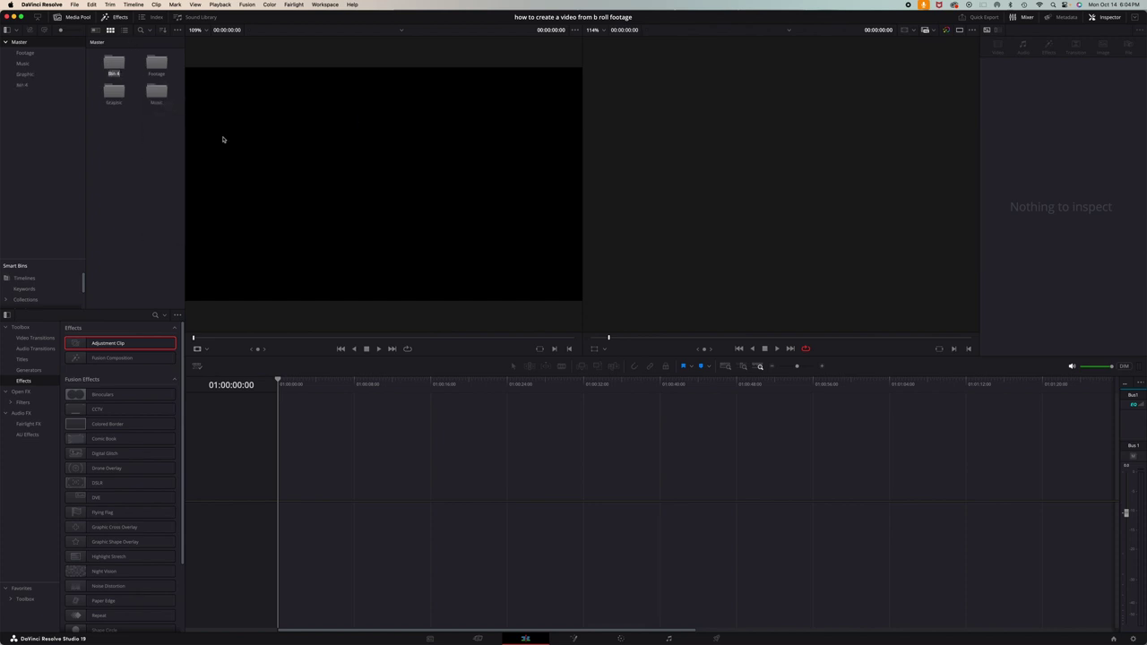
pyautogui.write('Timeline')
pyautogui.press('Return')
# Step: On the Media page, open the Alevision drive's Landscape videos folder and the Footage bin
pyautogui.hotkey('shift', '2')
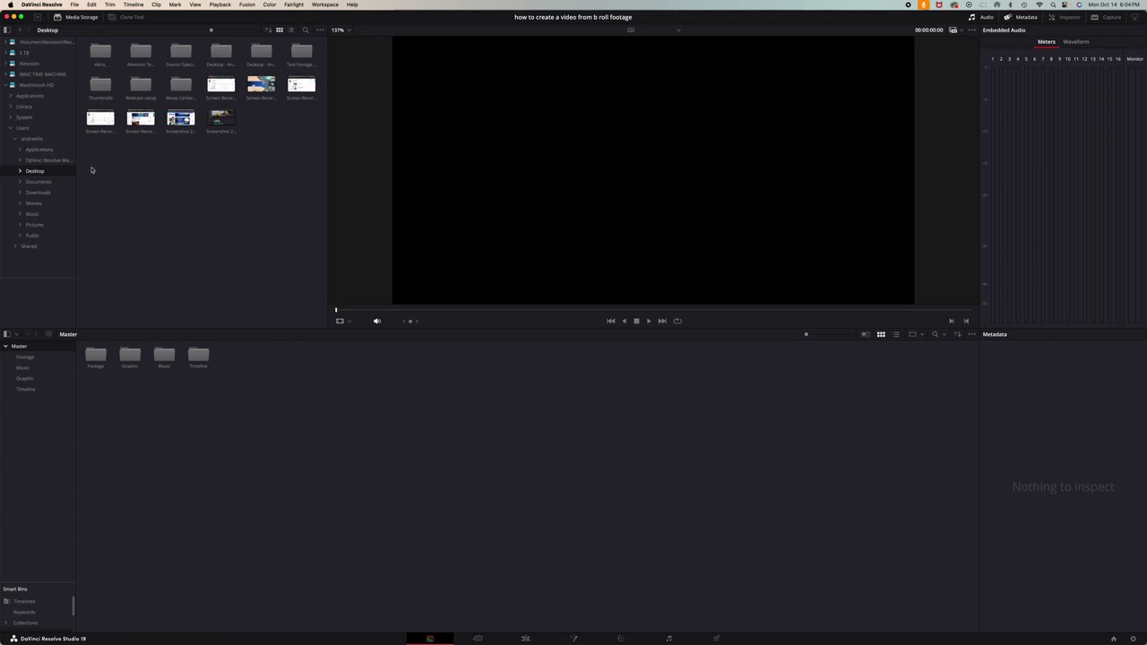
pyautogui.click(25, 64)
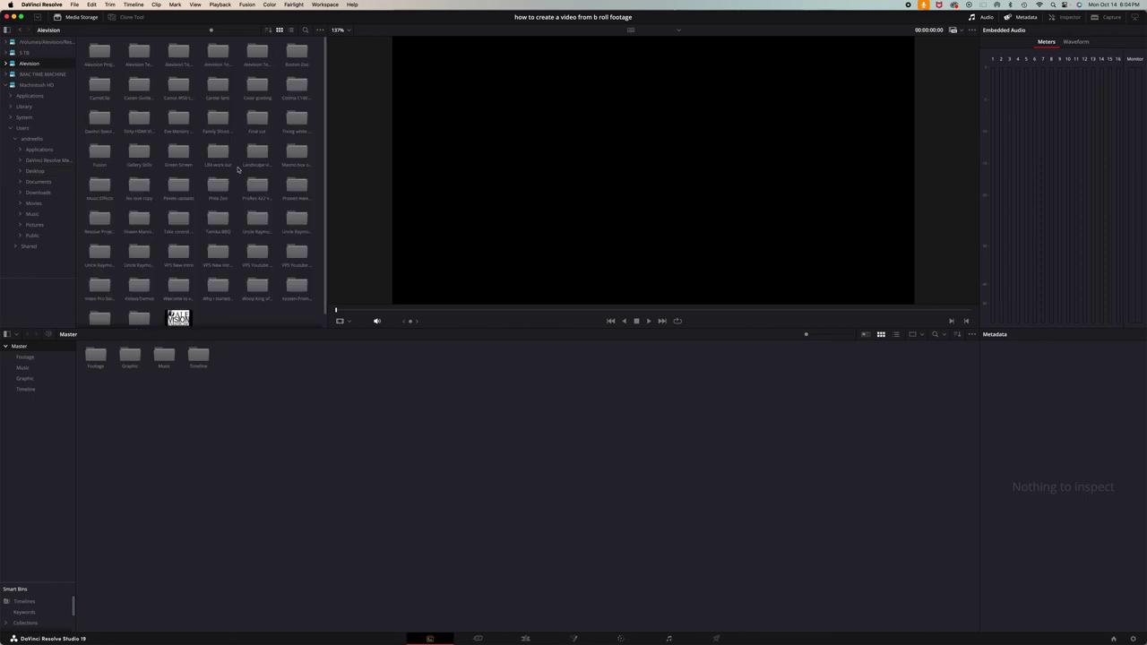
pyautogui.scroll(-1, 173, 237)
pyautogui.scroll(1, 173, 236)
pyautogui.doubleClick(256, 151)
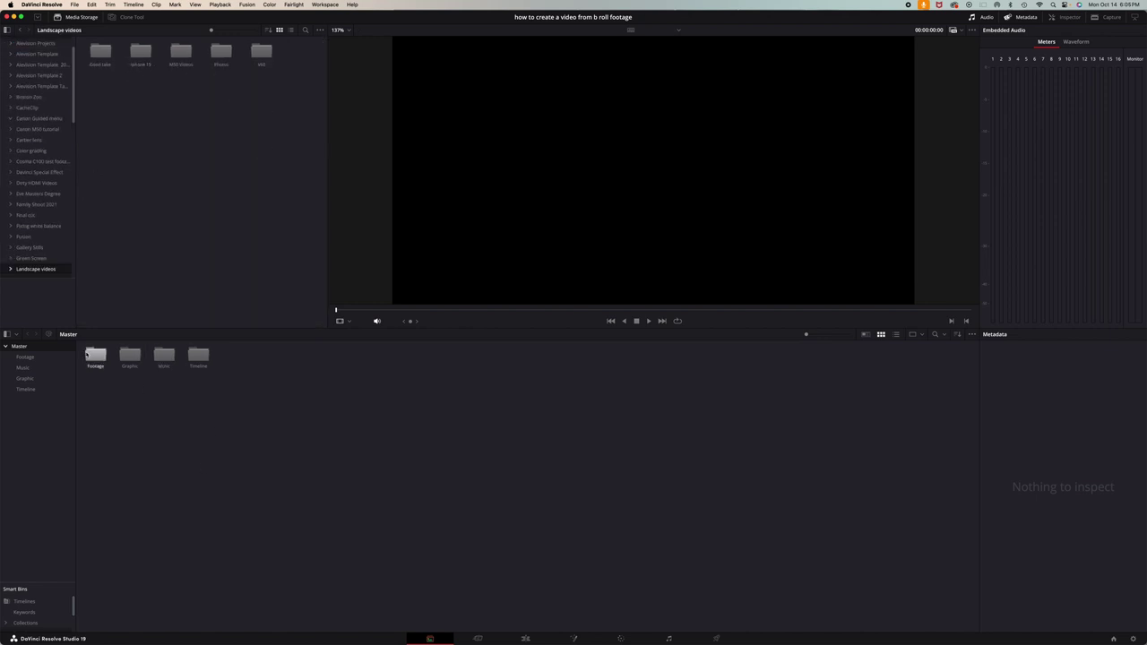
pyautogui.doubleClick(87, 355)
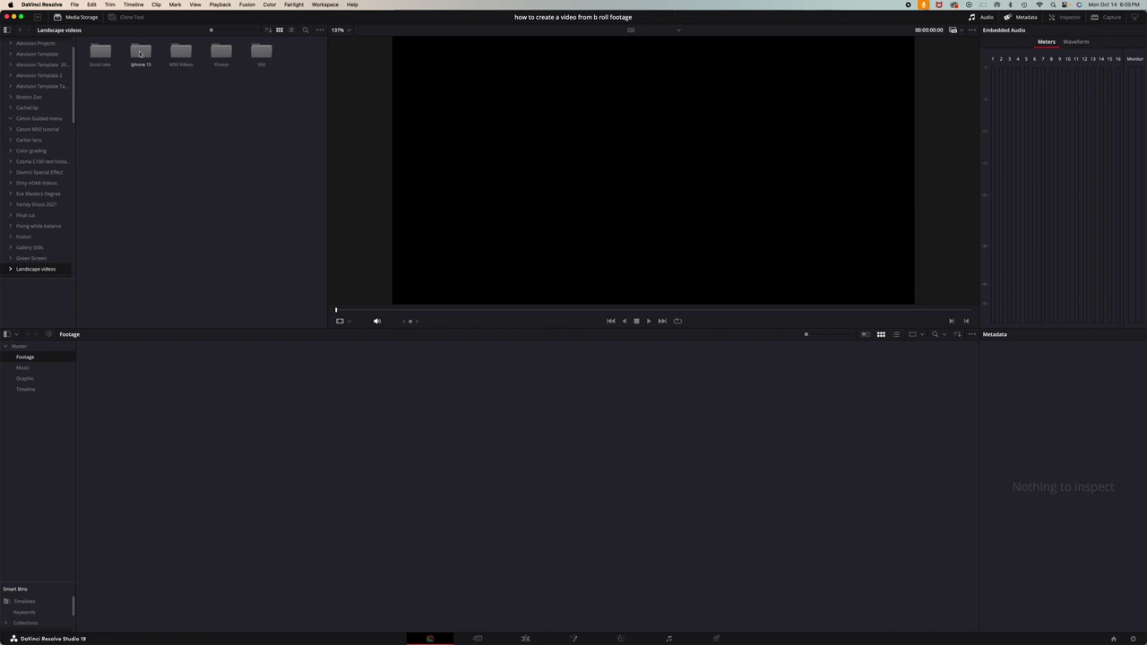
# Step: From the iPhone 15 folder, drag clips including IMG_5436 (1) and IMG_5456 into the Footage bin
pyautogui.doubleClick(139, 54)
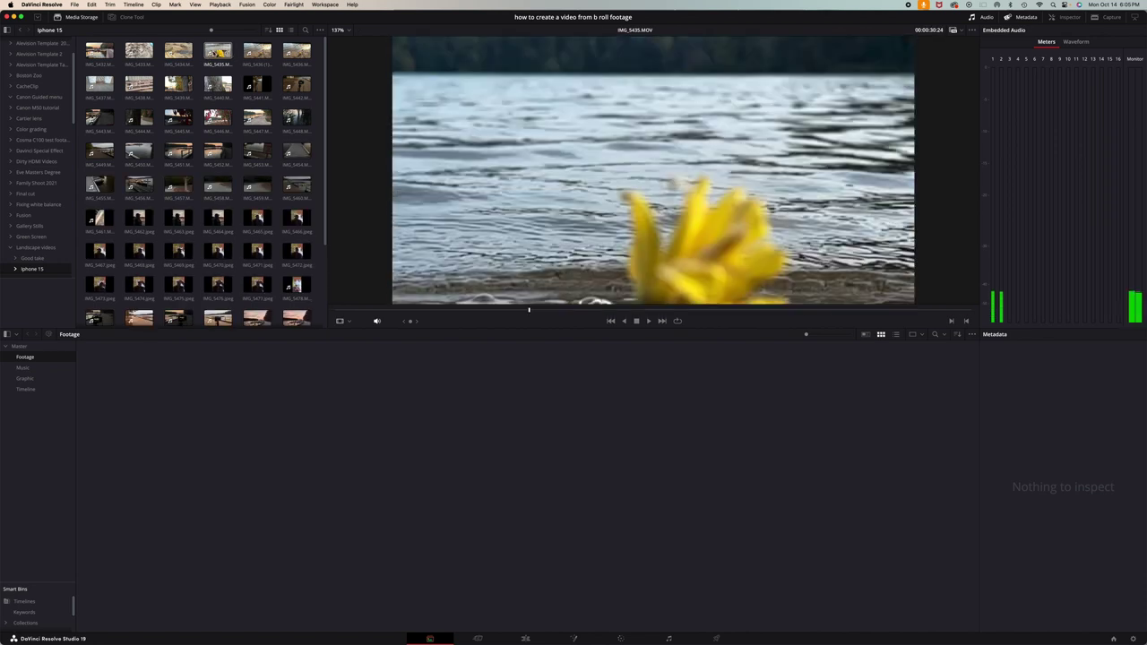
pyautogui.click(218, 52)
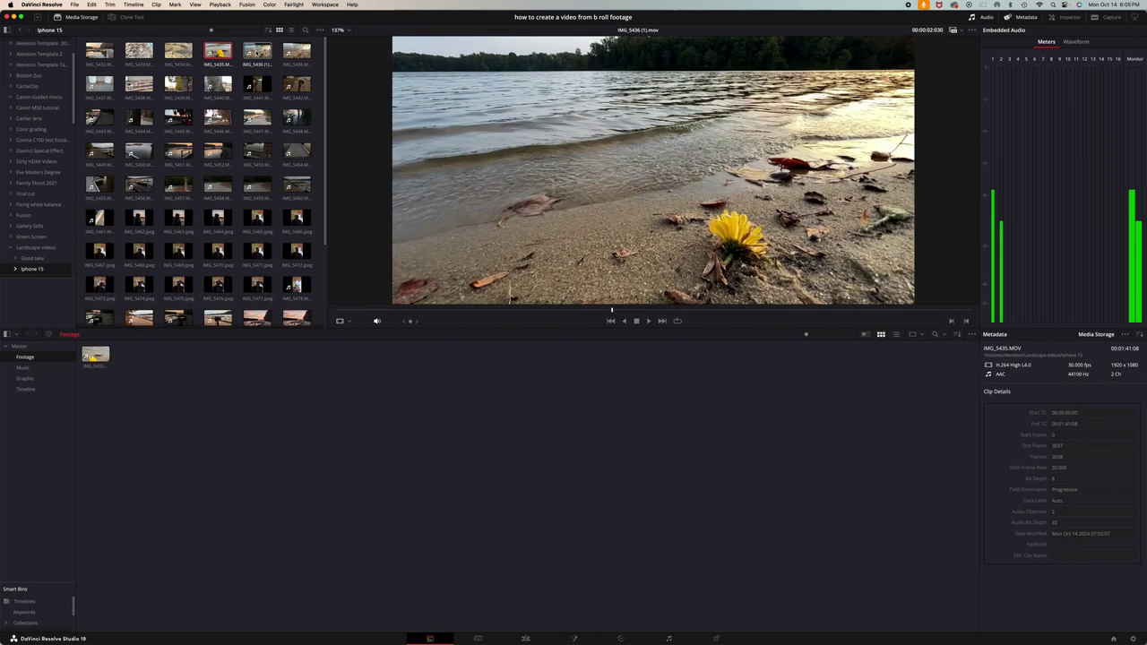
pyautogui.moveTo(257, 52); pyautogui.dragTo(165, 381)
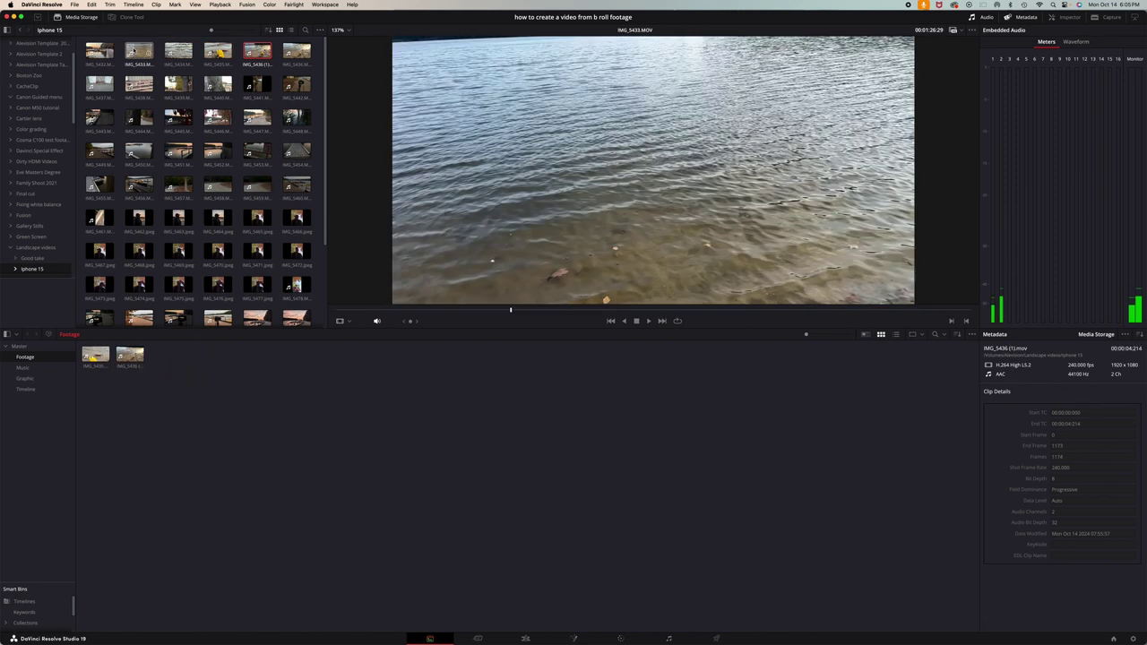
pyautogui.moveTo(139, 52); pyautogui.dragTo(165, 357)
pyautogui.moveTo(178, 117); pyautogui.dragTo(199, 357)
pyautogui.moveTo(218, 117); pyautogui.dragTo(233, 357)
pyautogui.moveTo(179, 187); pyautogui.dragTo(403, 357)
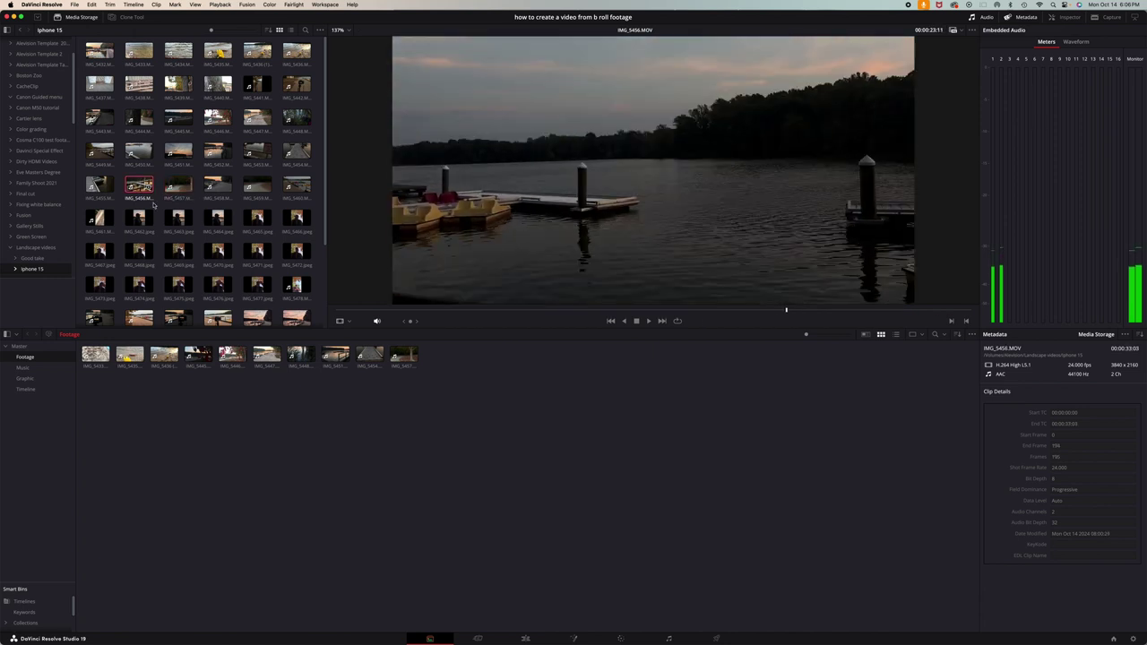
pyautogui.moveTo(139, 186); pyautogui.dragTo(475, 463)
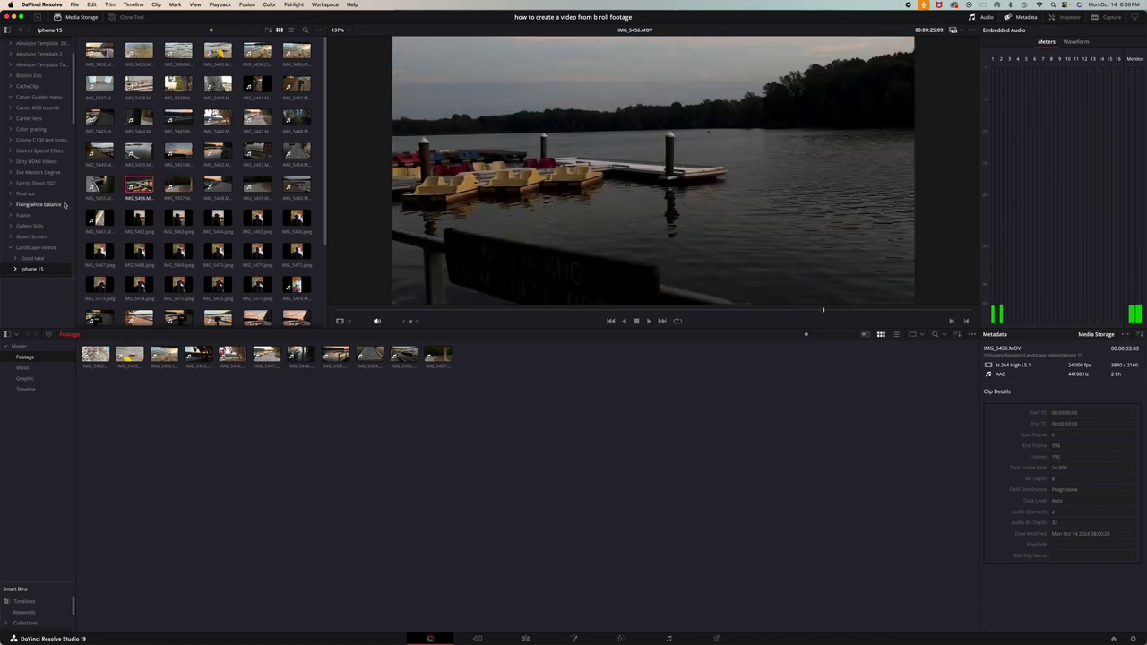
pyautogui.click(98, 185)
pyautogui.press('space')
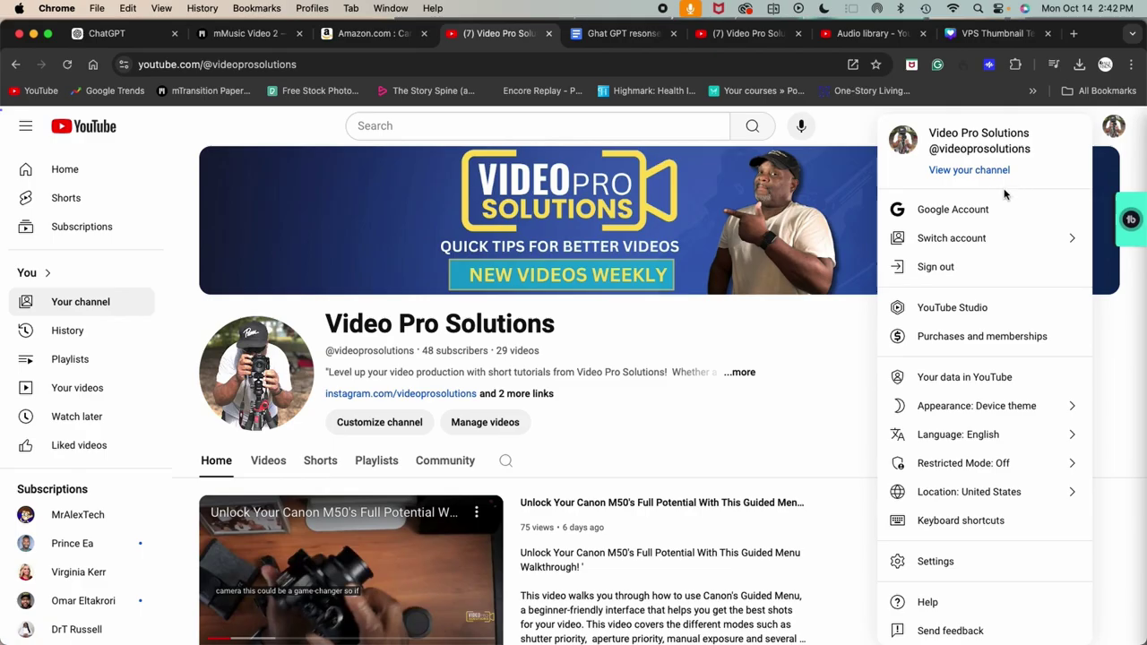
# Step: In YouTube Studio's Audio library, filter tracks to the happy mood and dismiss the licence notice
pyautogui.click(965, 306)
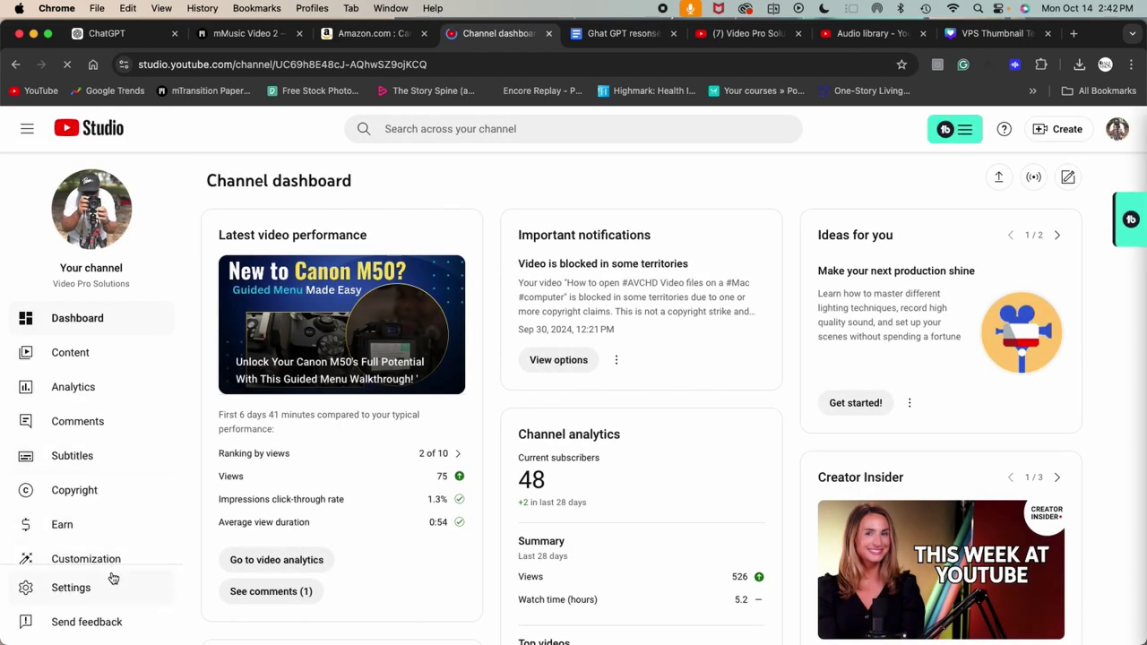
pyautogui.click(110, 562)
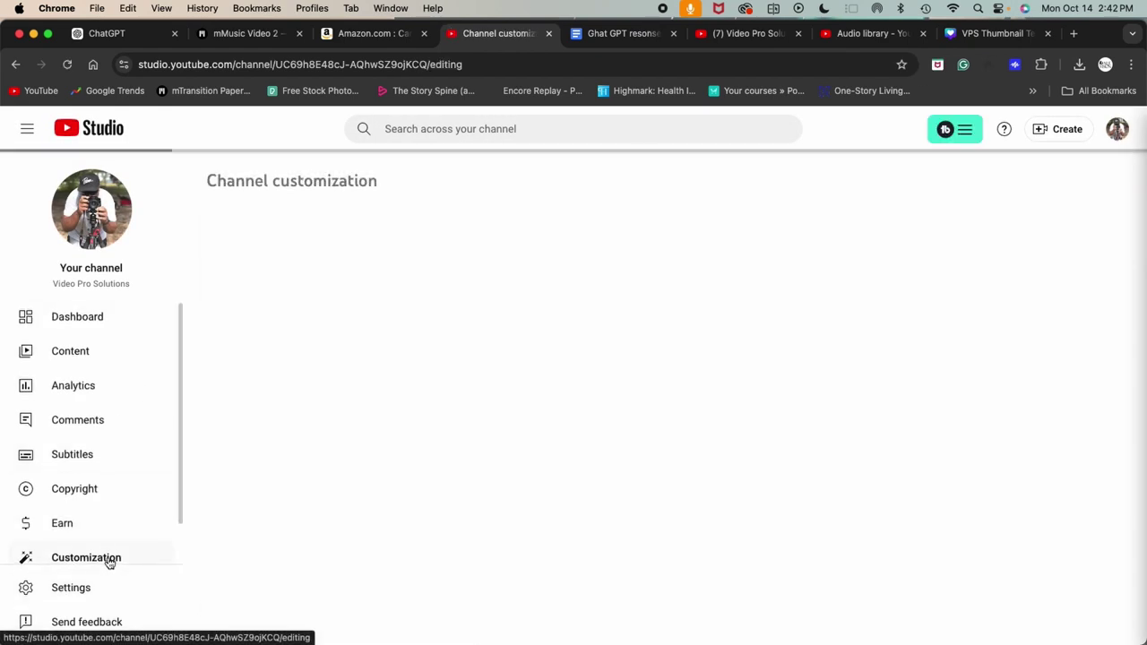
pyautogui.click(105, 552)
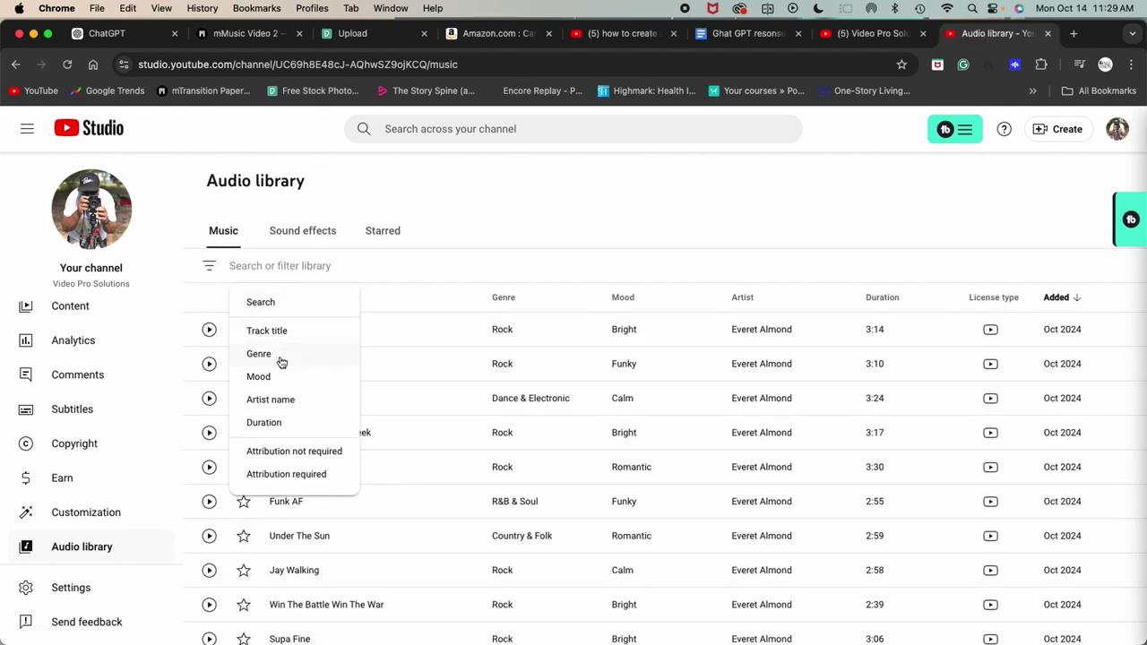
pyautogui.click(269, 377)
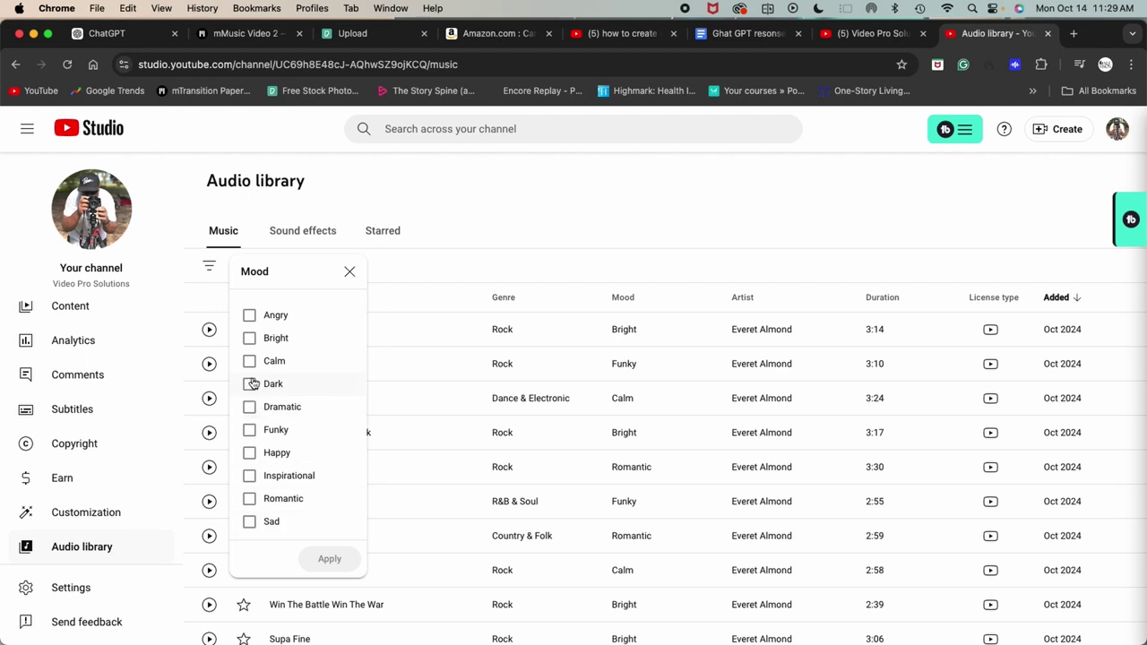
pyautogui.click(250, 453)
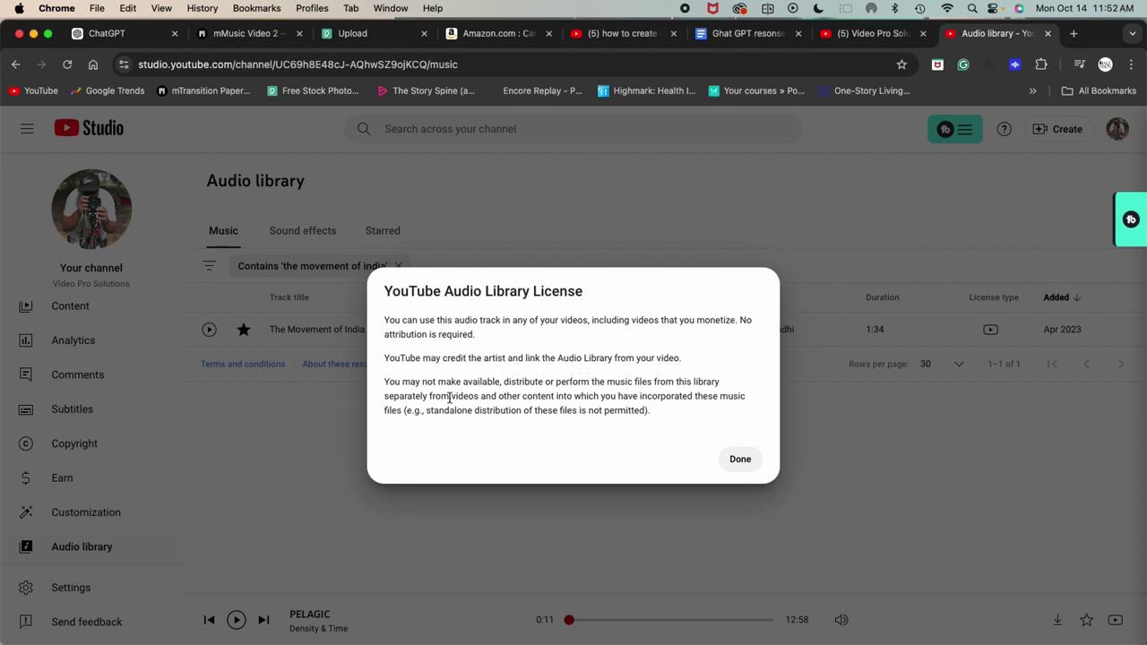
pyautogui.click(743, 459)
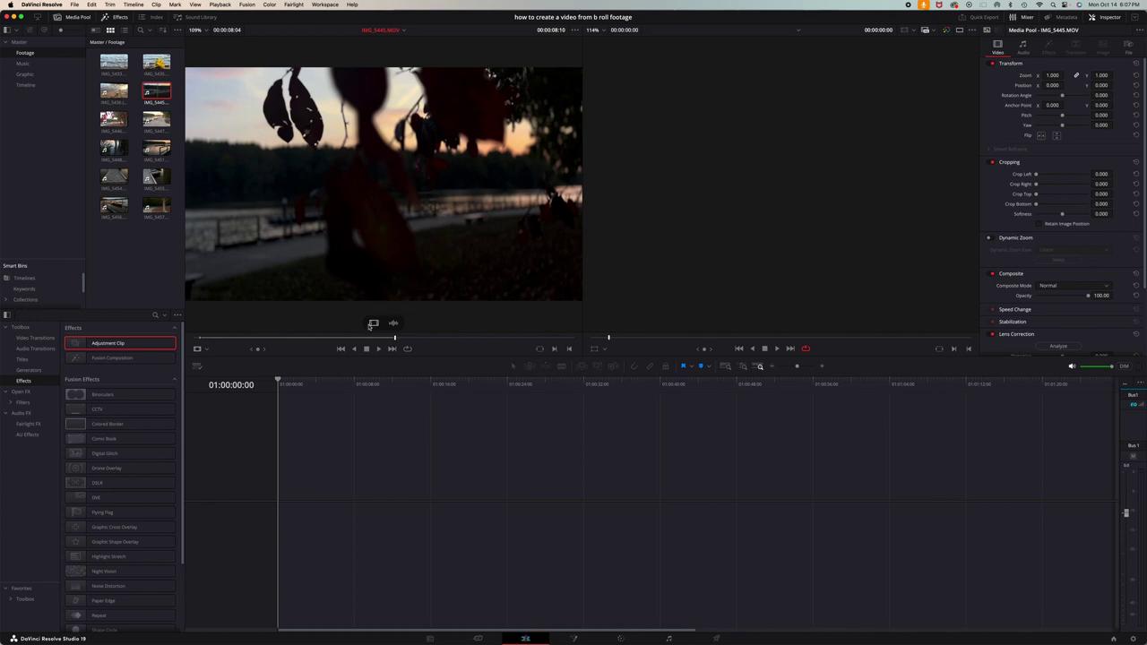
# Step: Drag only the video of IMG_5445 from the viewer onto the timeline
pyautogui.moveTo(372, 325); pyautogui.dragTo(285, 506)
# Step: Import The Movement of India mp3 into the Music bin with Import Media
pyautogui.click(22, 62)
pyautogui.rightClick(111, 85)
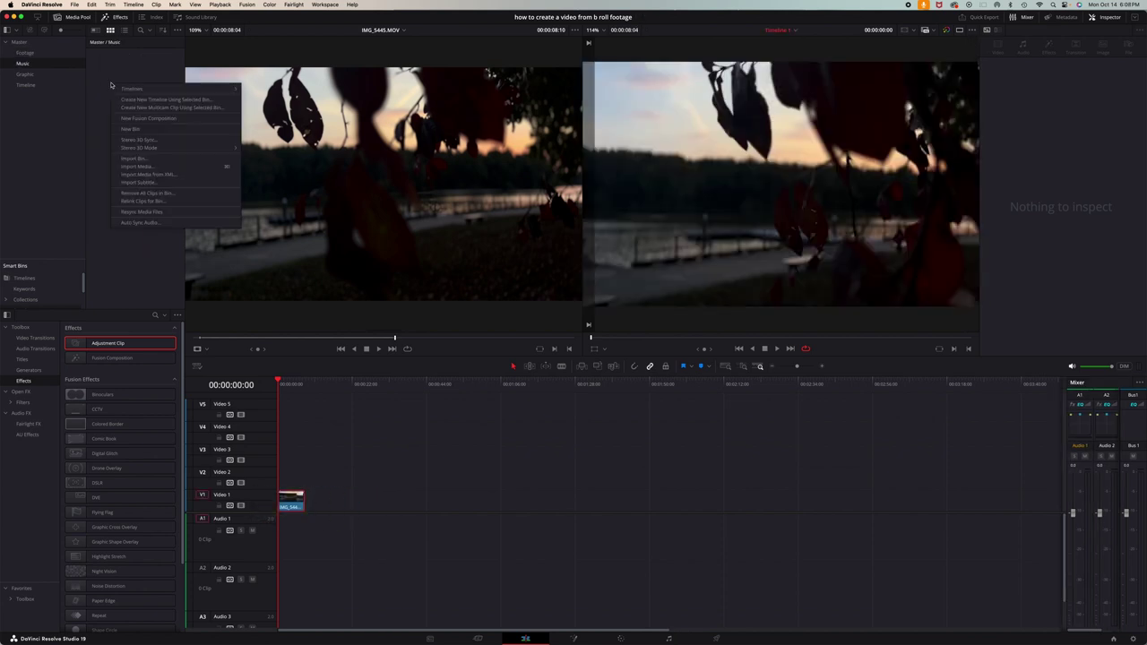
pyautogui.click(136, 167)
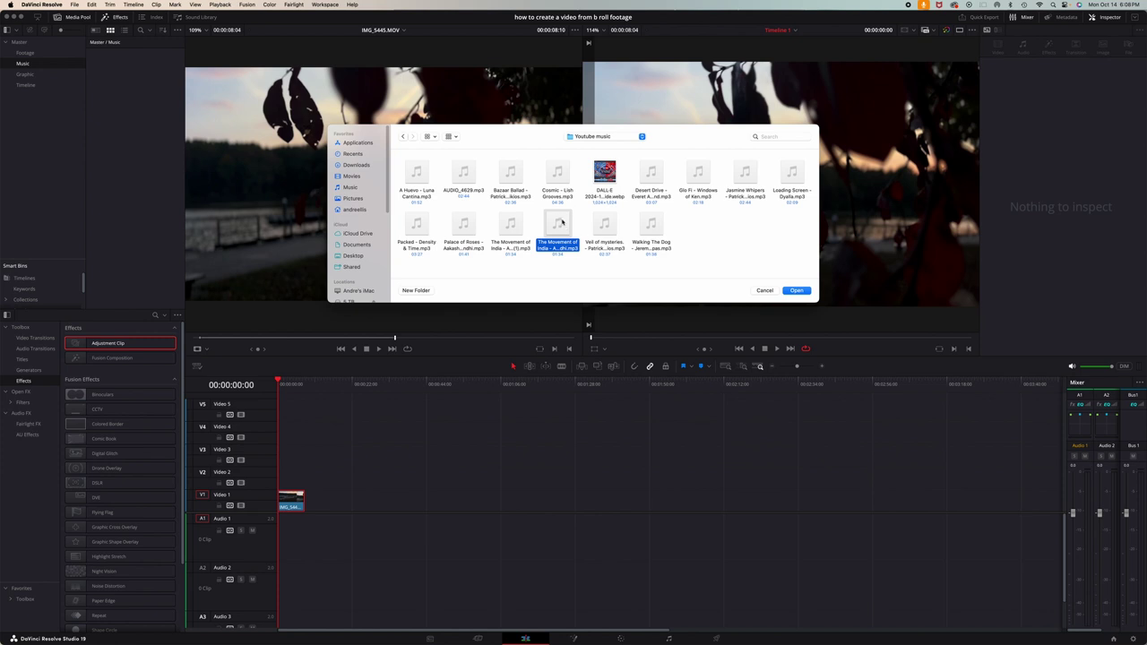
pyautogui.click(795, 291)
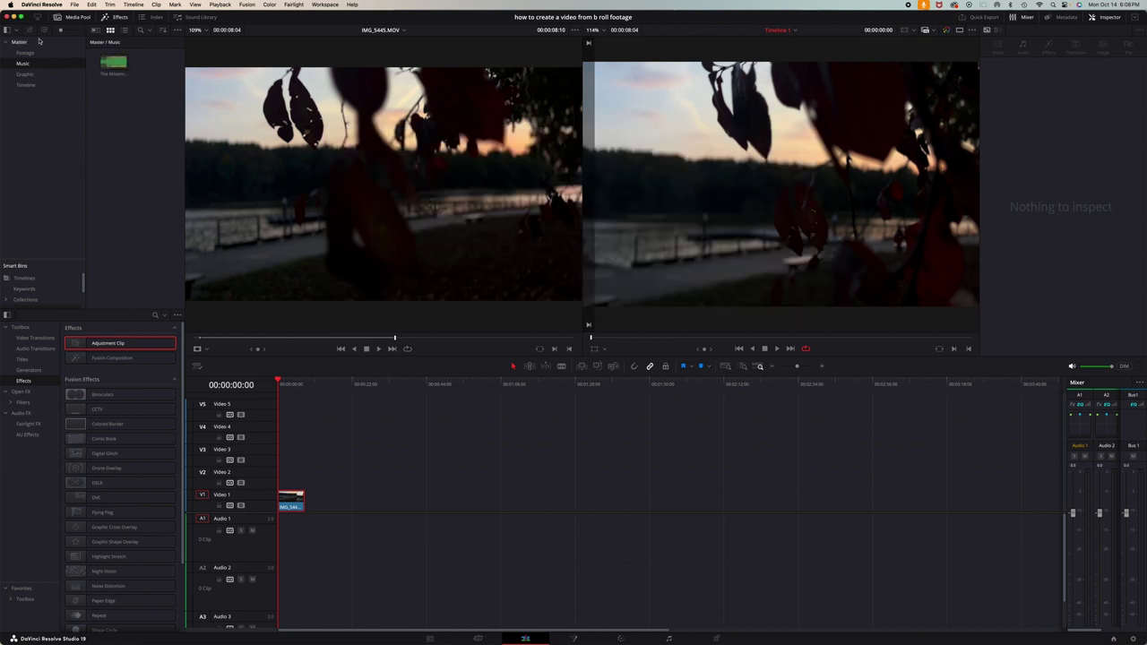
# Step: Place The Movement of India on Audio 1 at the timeline start and return the playhead to 00:00:00:00
pyautogui.click(103, 60)
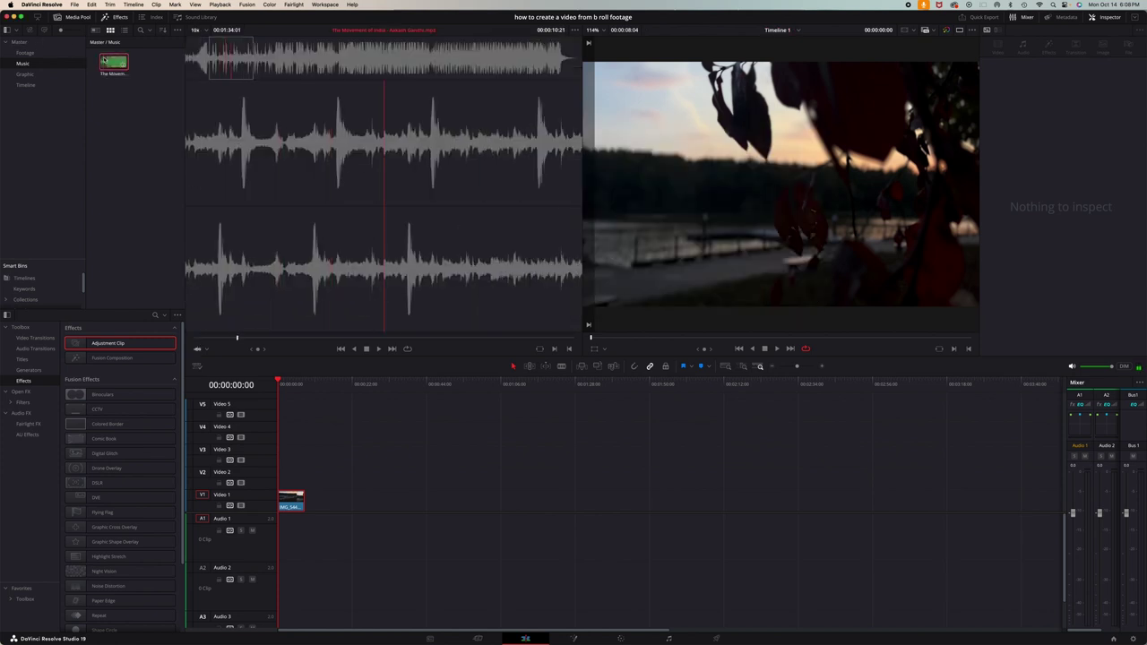
pyautogui.moveTo(103, 60); pyautogui.dragTo(307, 525)
pyautogui.click(585, 384)
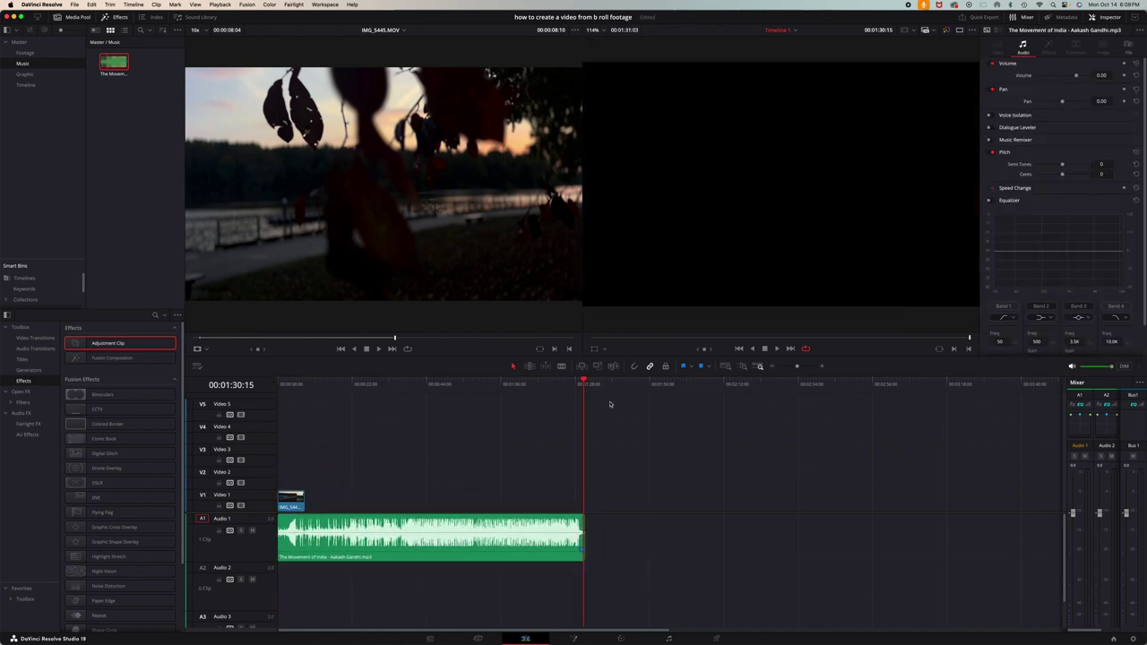
pyautogui.press('o')
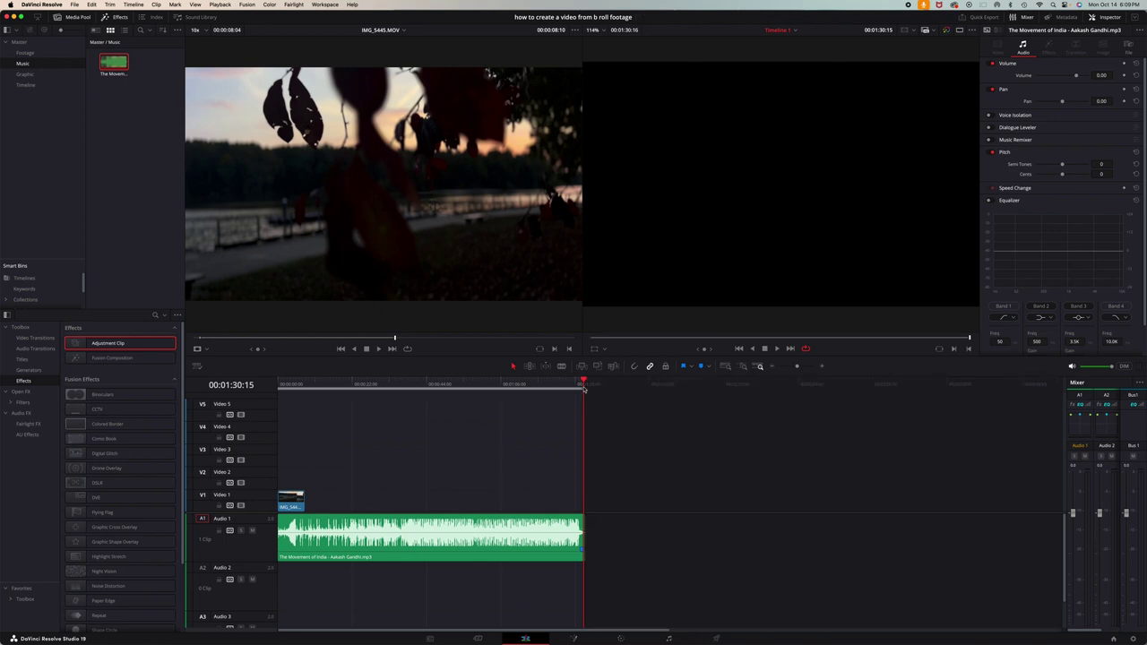
pyautogui.moveTo(585, 381)
pyautogui.mouseDown()
pyautogui.moveTo(467, 389)
pyautogui.moveTo(584, 392)
pyautogui.mouseUp()
pyautogui.moveTo(585, 384); pyautogui.dragTo(269, 387)
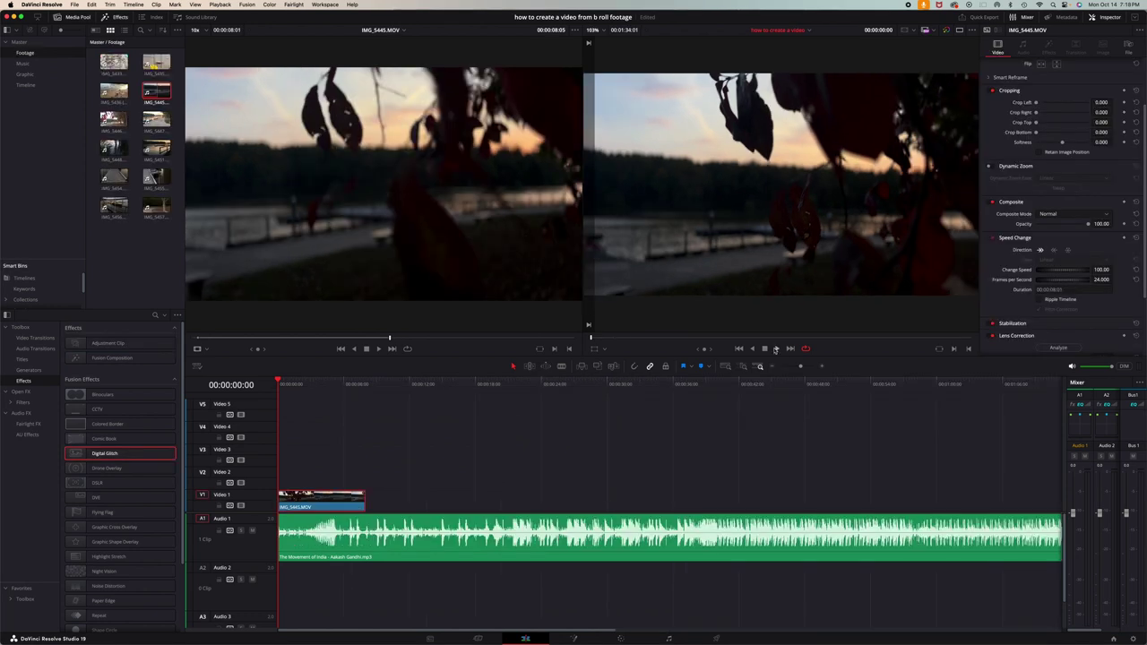
# Step: Play the timeline, zoom in on the opening seconds, and park the playhead on the beat at 00:00:03:07
pyautogui.click(777, 349)
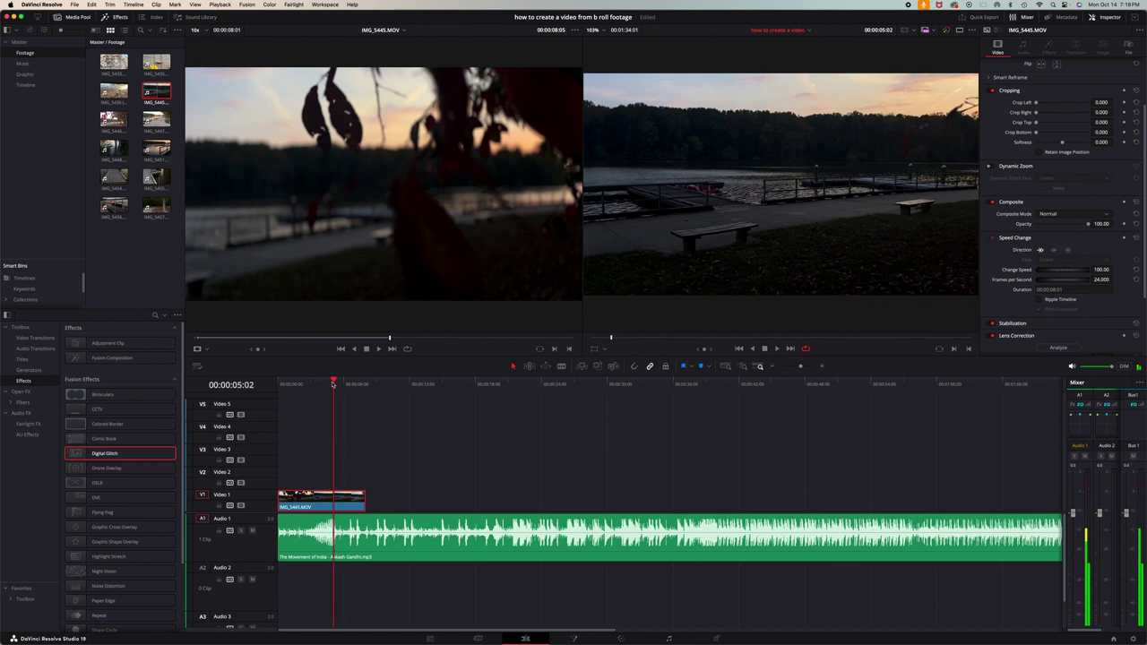
pyautogui.moveTo(332, 384); pyautogui.dragTo(311, 385)
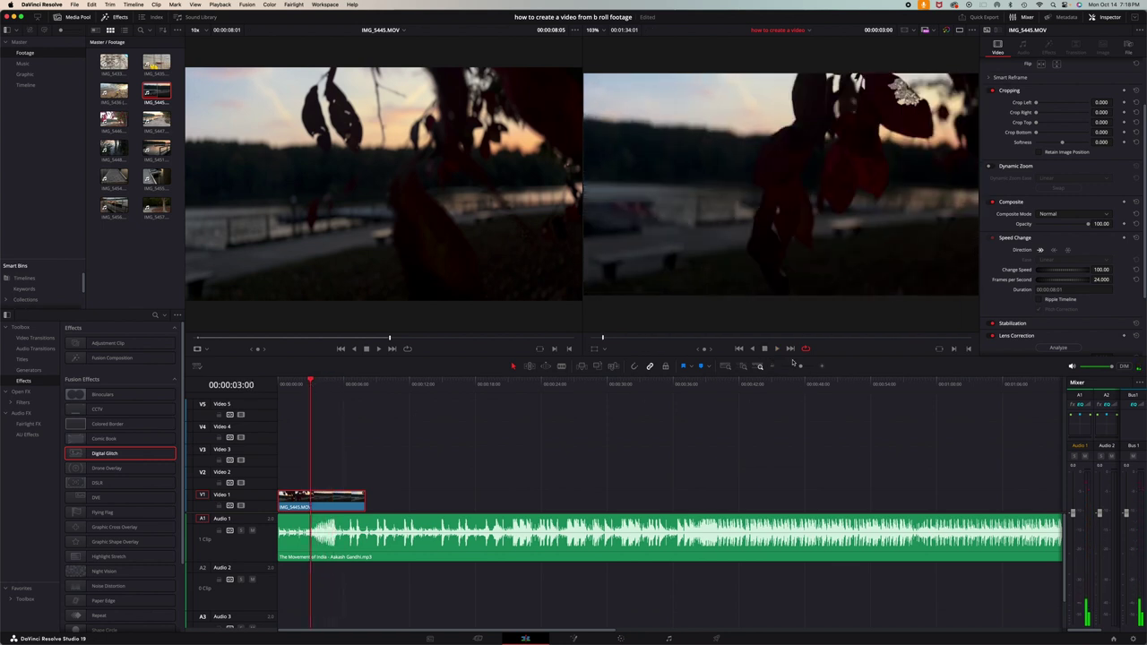
pyautogui.moveTo(802, 367); pyautogui.dragTo(806, 367)
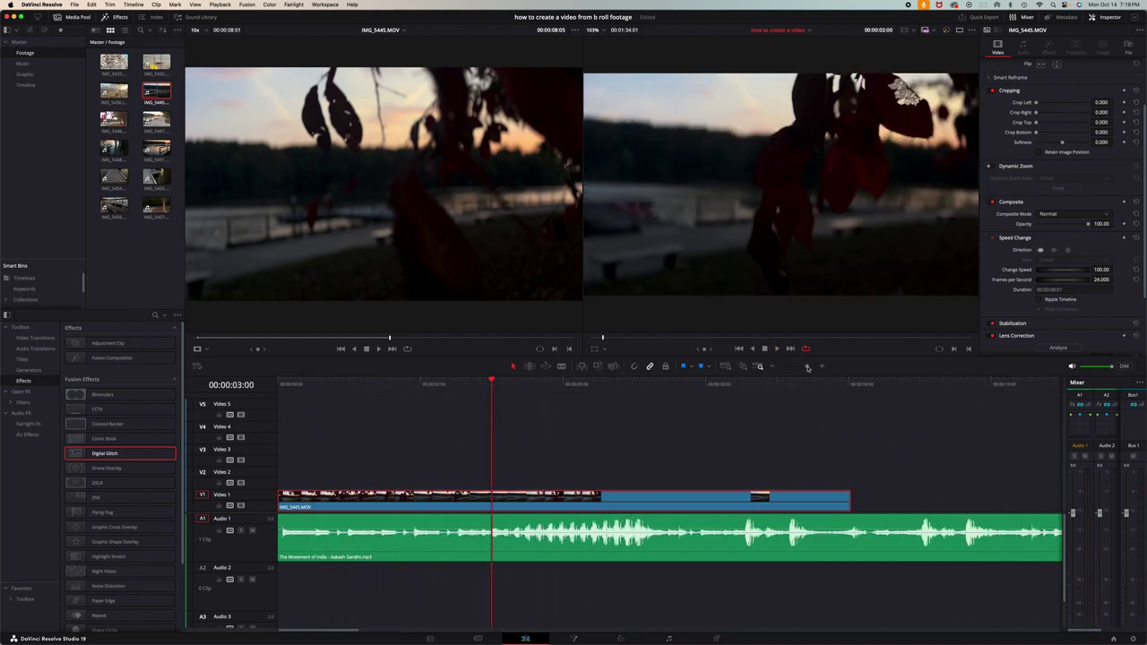
pyautogui.moveTo(492, 383); pyautogui.dragTo(513, 387)
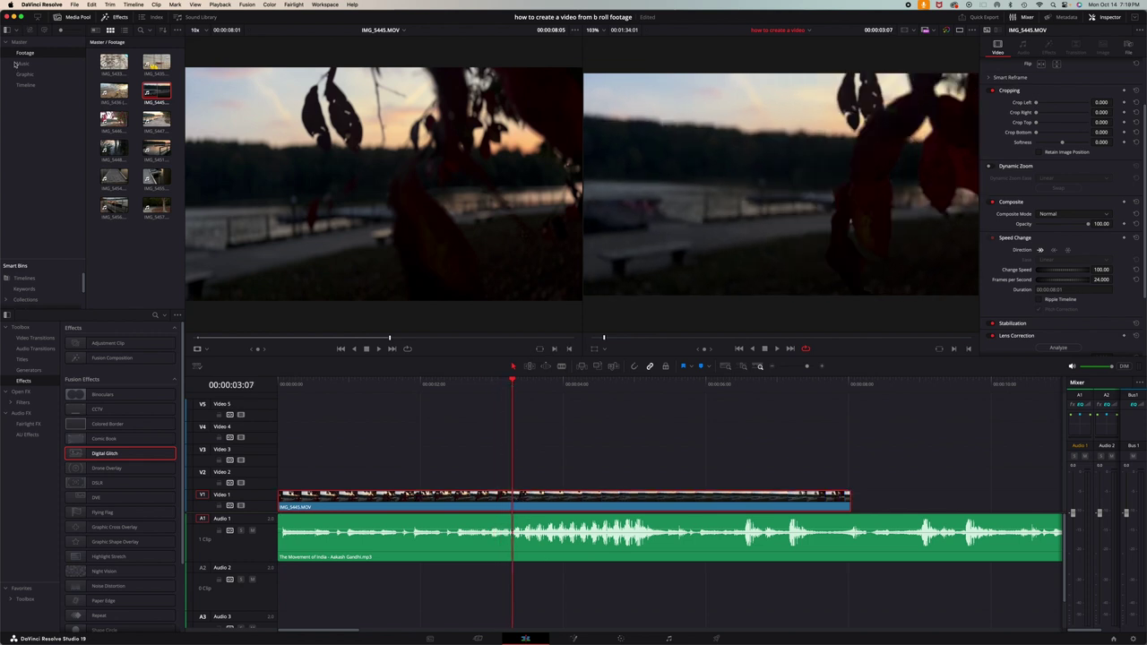
# Step: Place the IMG_5454.MOV dock shot, video only, on Video 2 and play it back to check
pyautogui.click(114, 180)
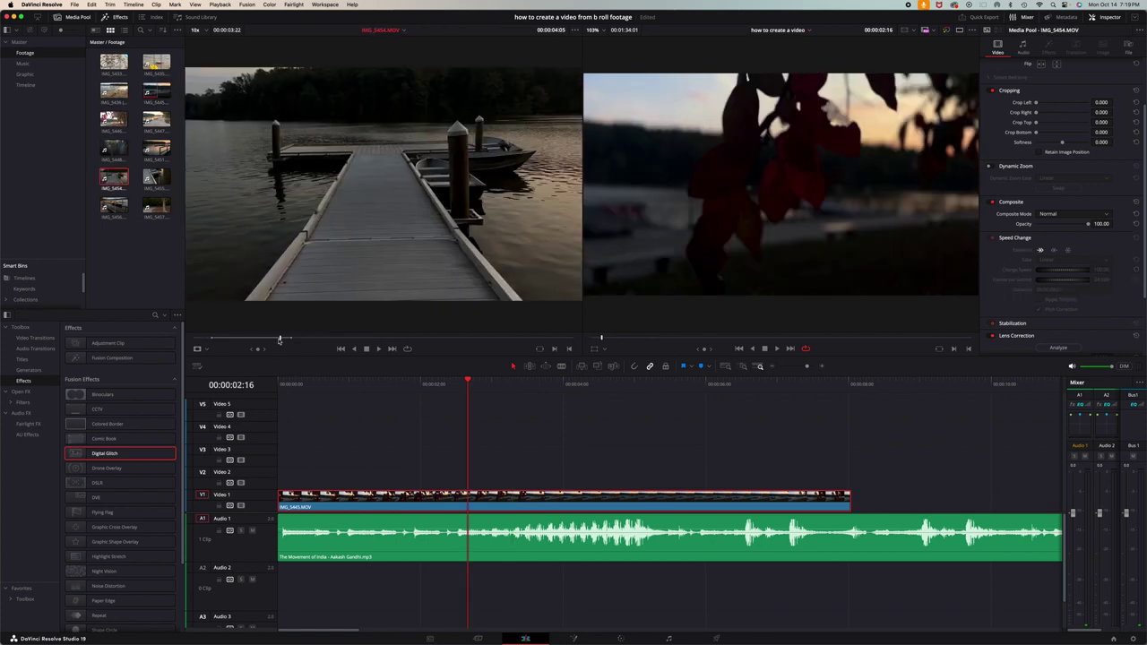
pyautogui.moveTo(221, 344); pyautogui.dragTo(212, 344)
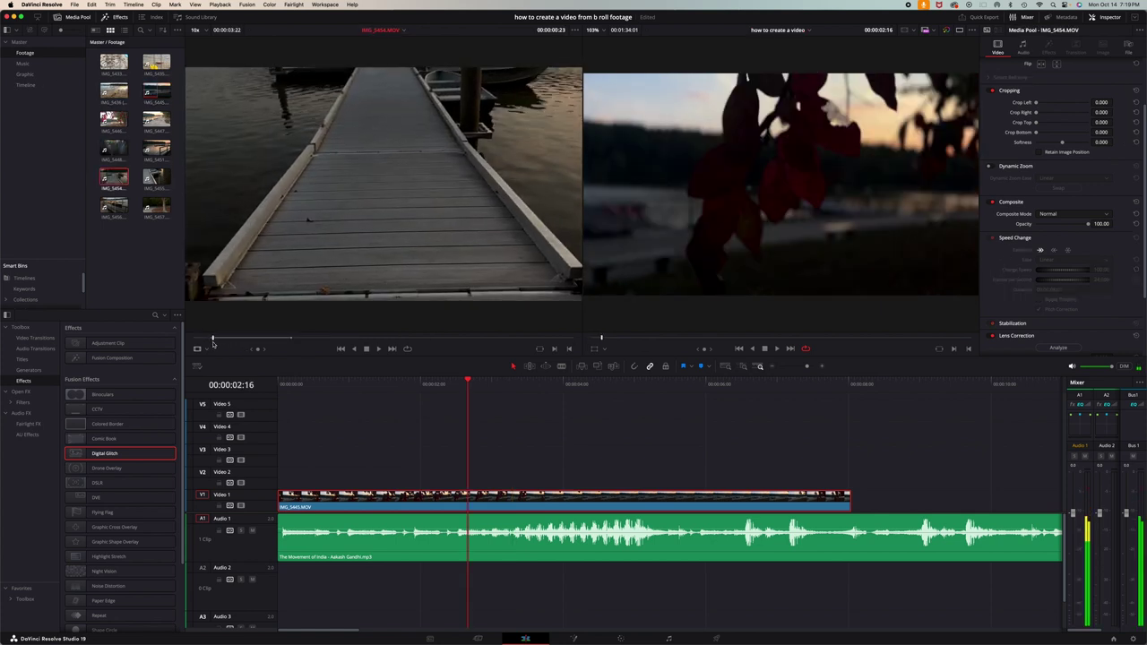
pyautogui.click(290, 339)
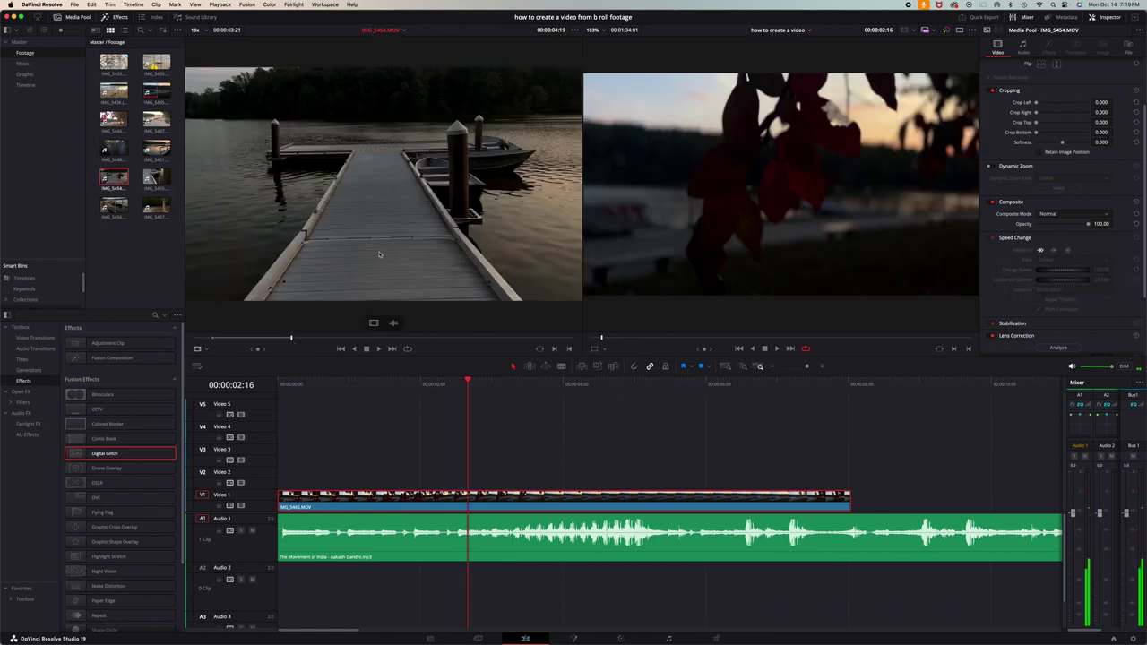
pyautogui.moveTo(375, 327); pyautogui.dragTo(488, 484)
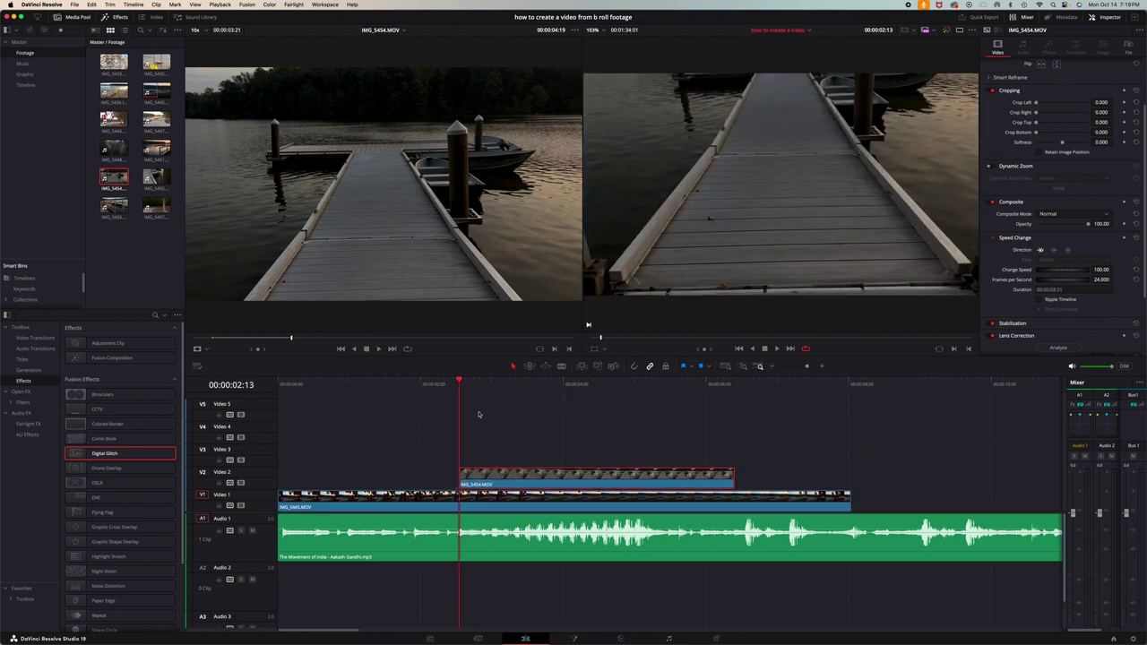
pyautogui.press('space')
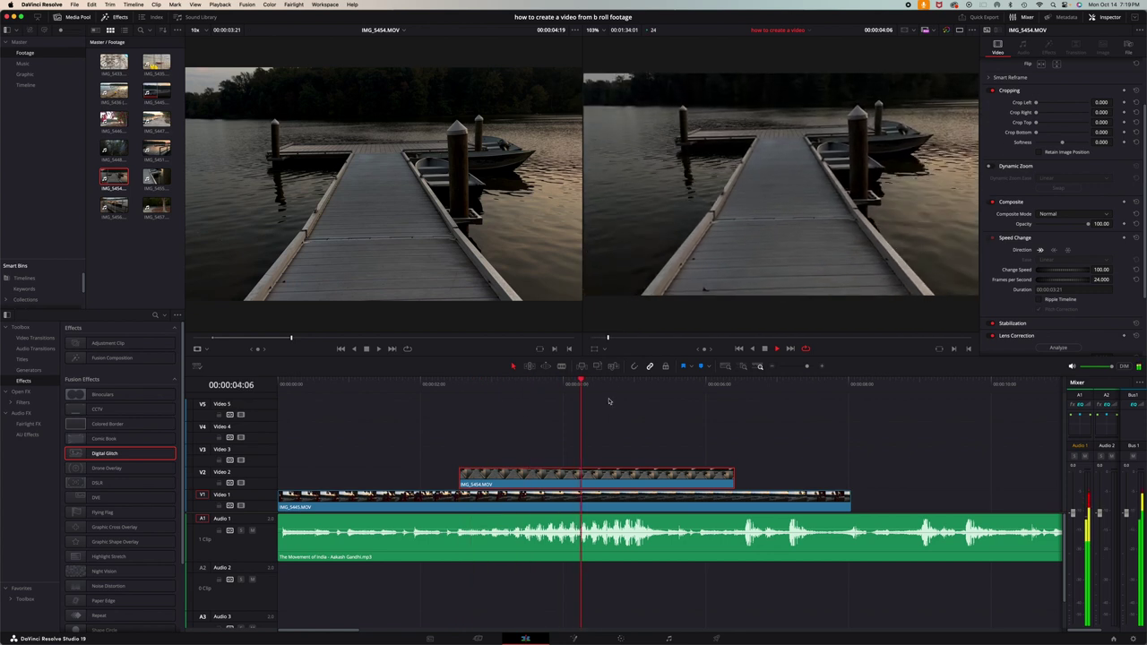
pyautogui.press('space')
# Step: Move the playhead to the beat at 00:00:03:07 and switch to the Blade tool
pyautogui.click(583, 387)
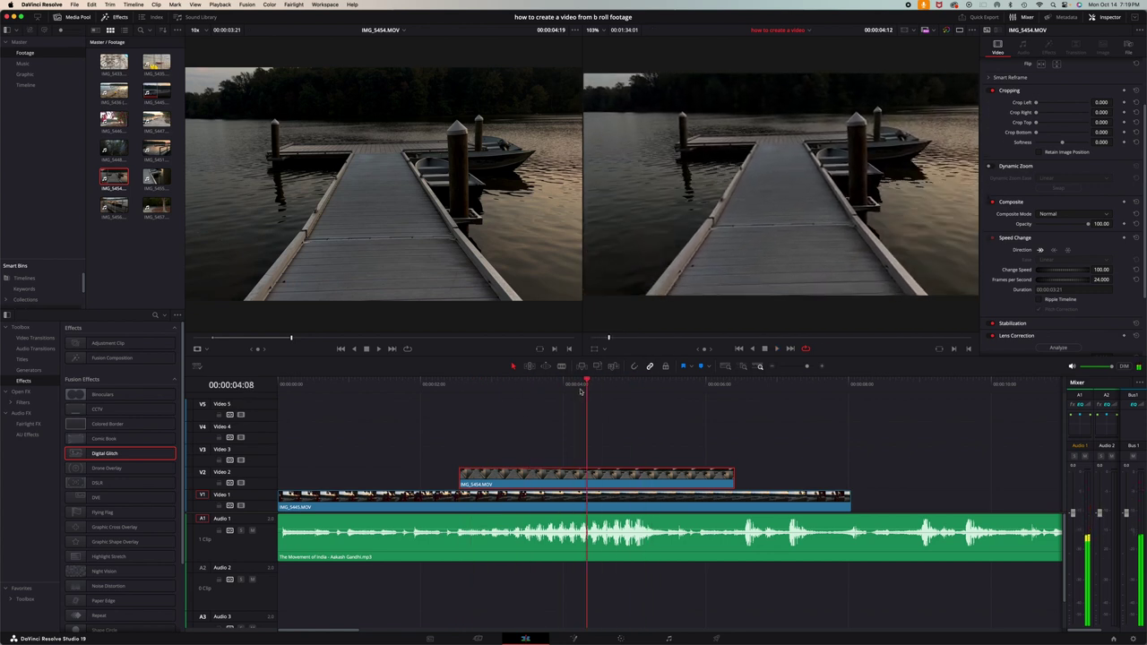
pyautogui.moveTo(581, 390); pyautogui.dragTo(511, 400)
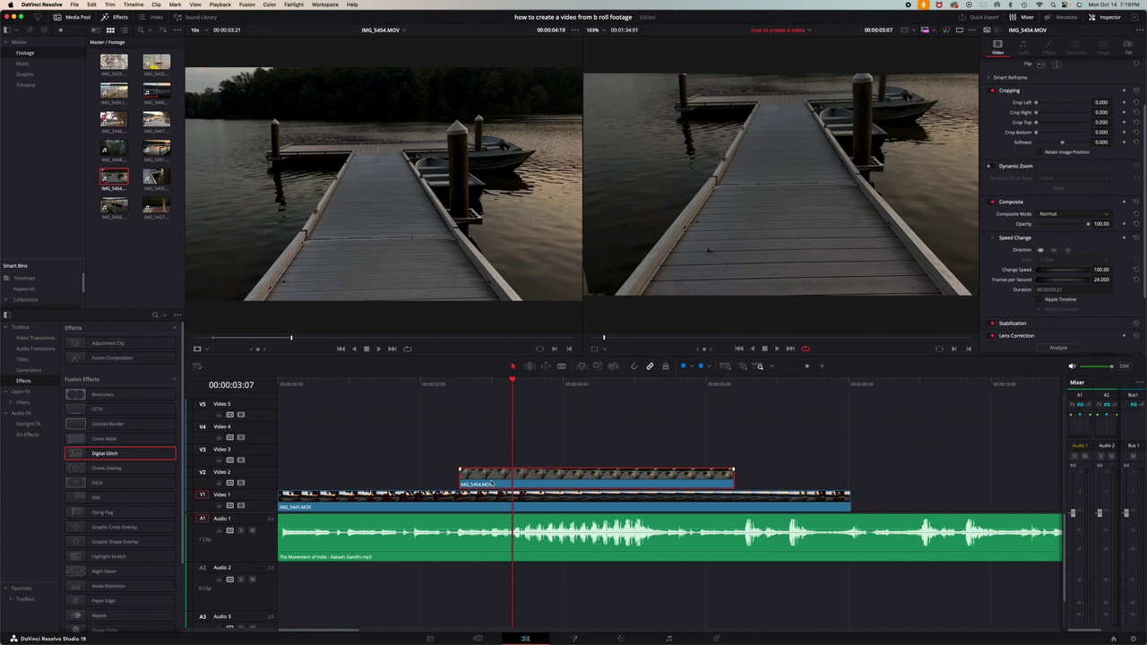
pyautogui.press('b')
# Step: Blade the IMG_5454.MOV dock clip on V2 at successive beats, starting at 00:00:03:07
pyautogui.click(516, 477)
pyautogui.press('space')
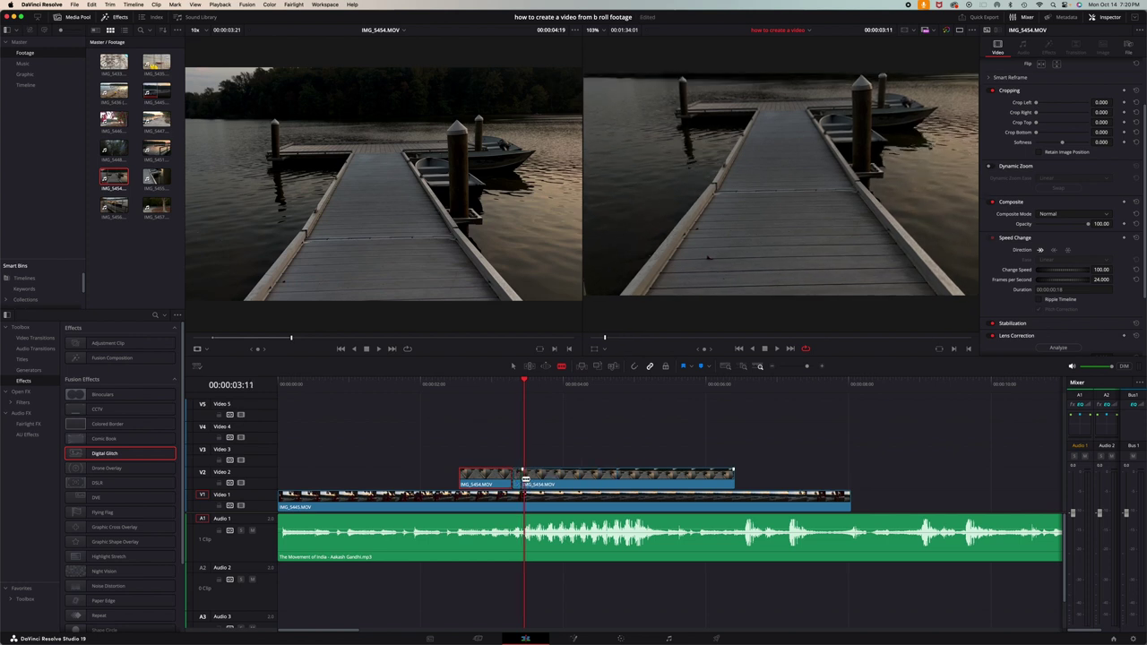
pyautogui.click(533, 477)
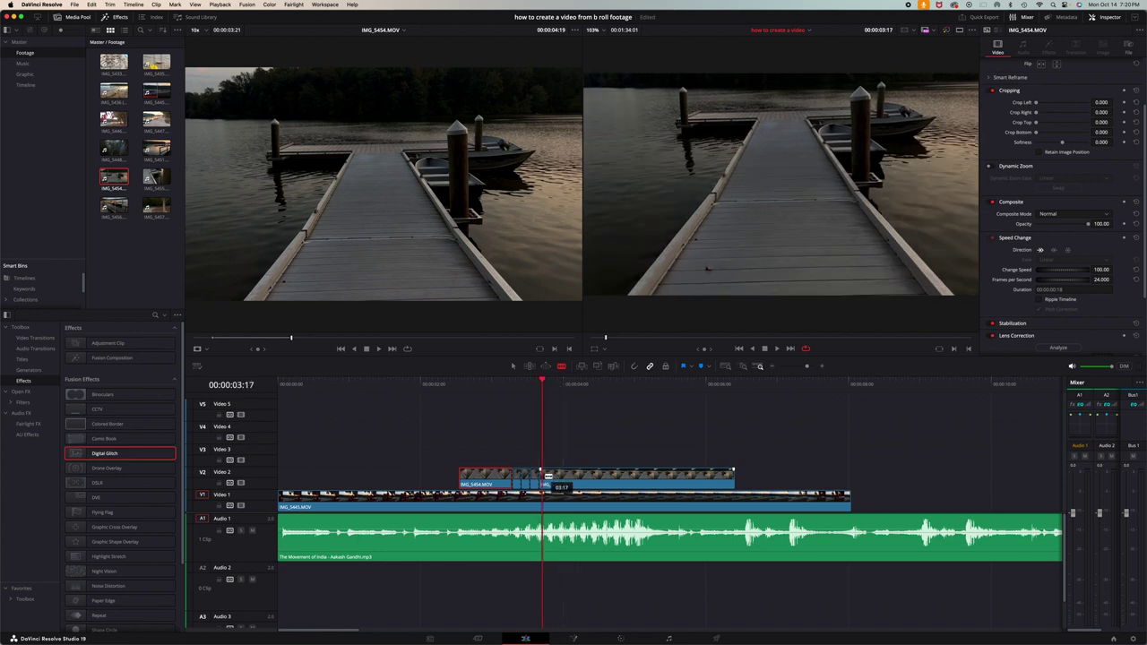
pyautogui.click(572, 478)
pyautogui.click(584, 477)
pyautogui.click(596, 478)
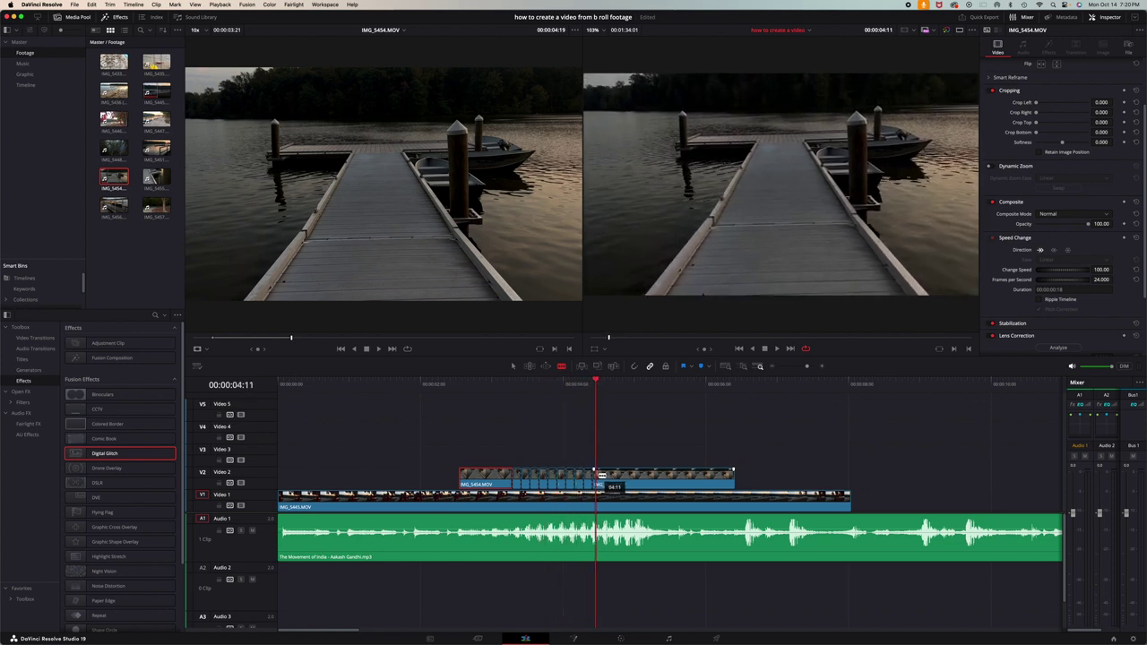
pyautogui.click(607, 478)
pyautogui.click(619, 478)
pyautogui.click(630, 477)
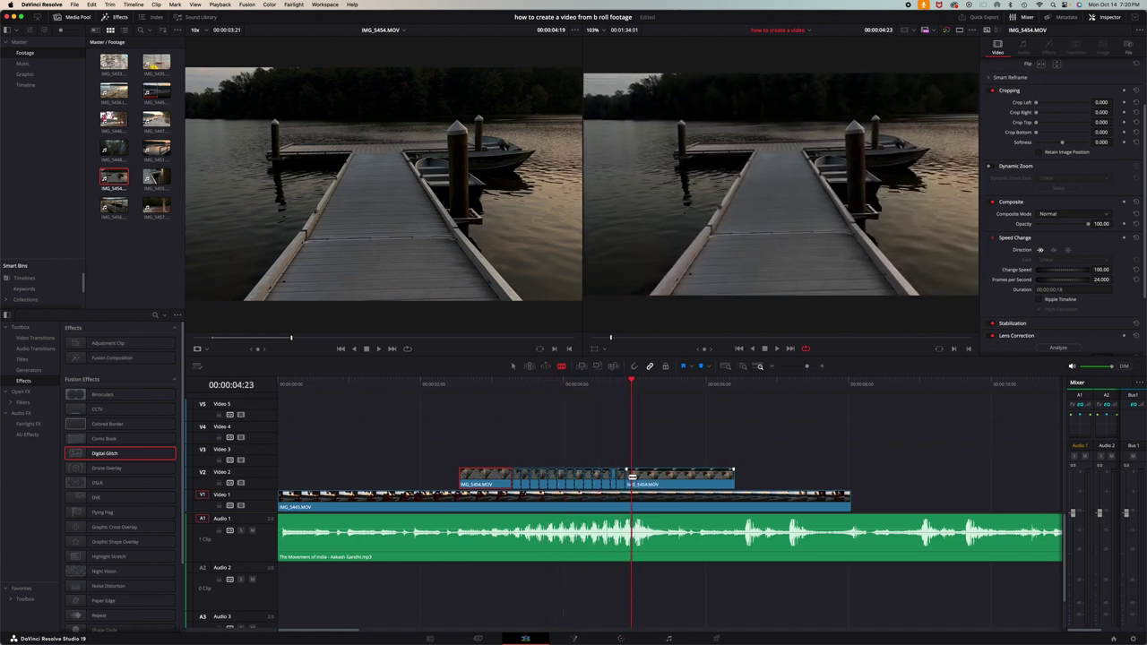
pyautogui.click(500, 394)
pyautogui.click(516, 480)
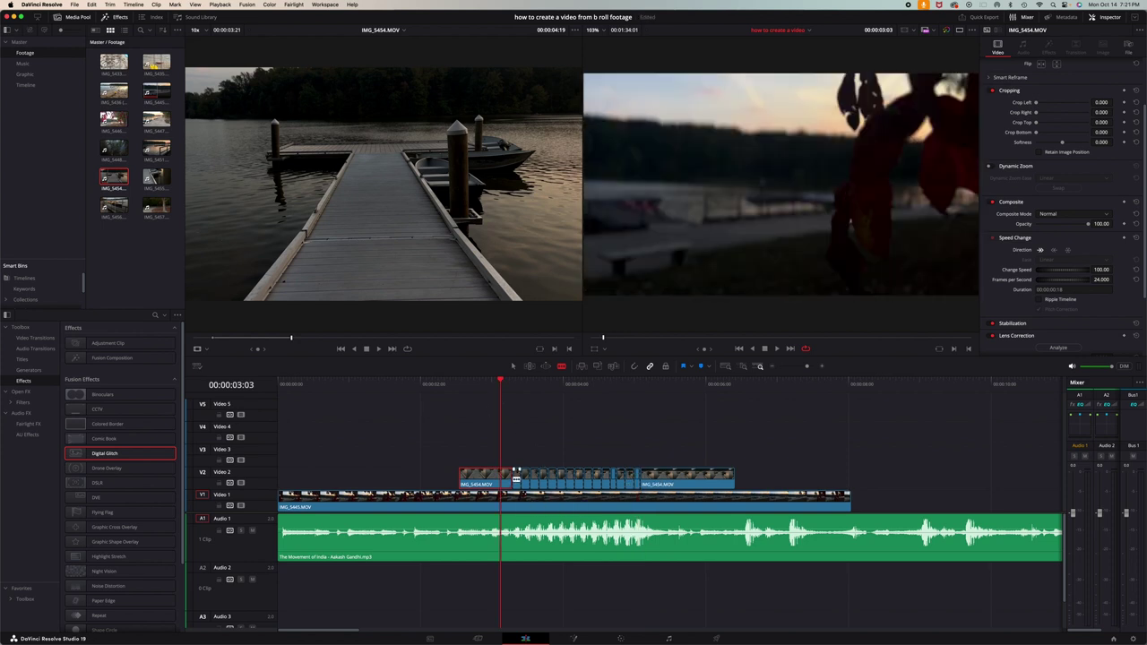
# Step: Review the beat cuts and slide a short dock piece aside to open a gap
pyautogui.press('space')
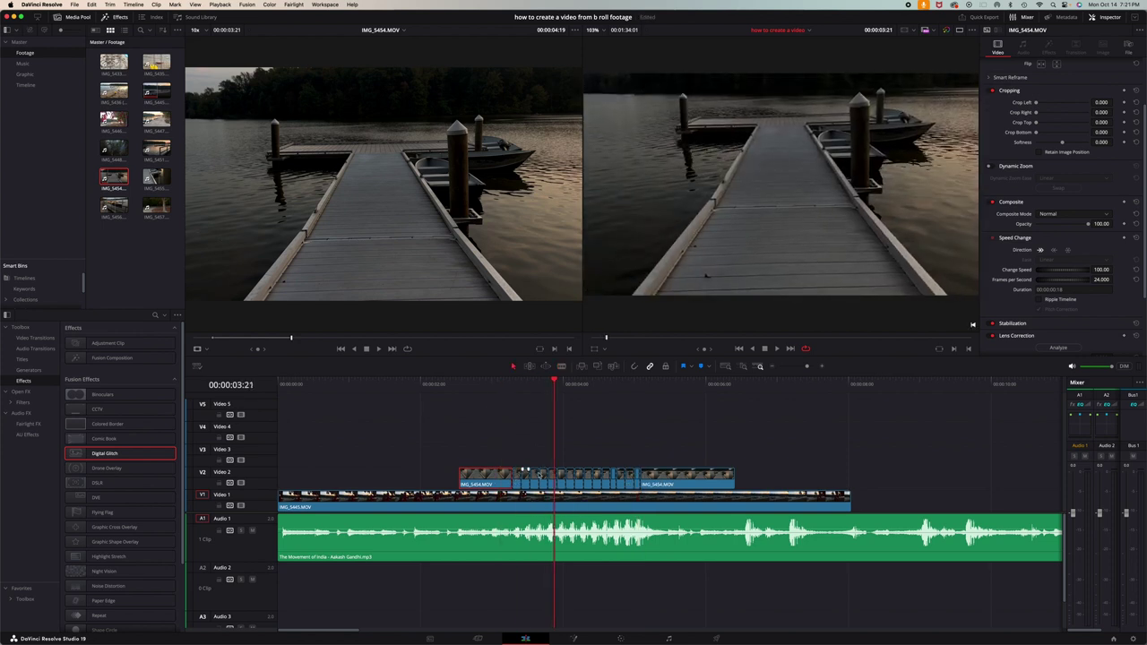
pyautogui.click(498, 386)
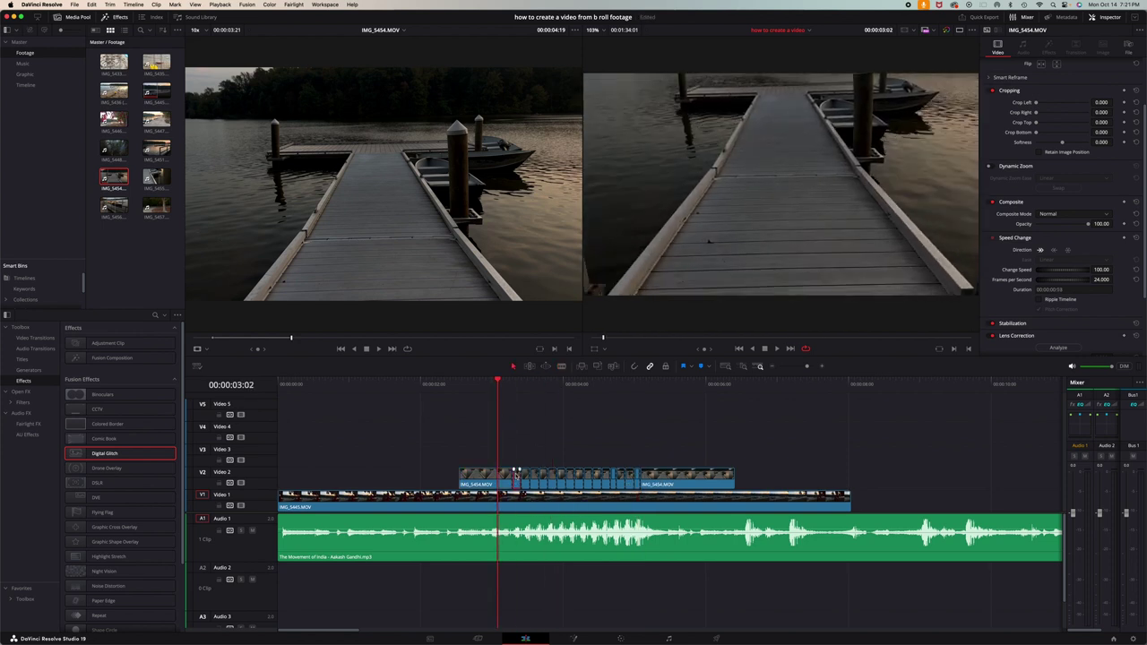
pyautogui.moveTo(516, 386); pyautogui.dragTo(512, 421)
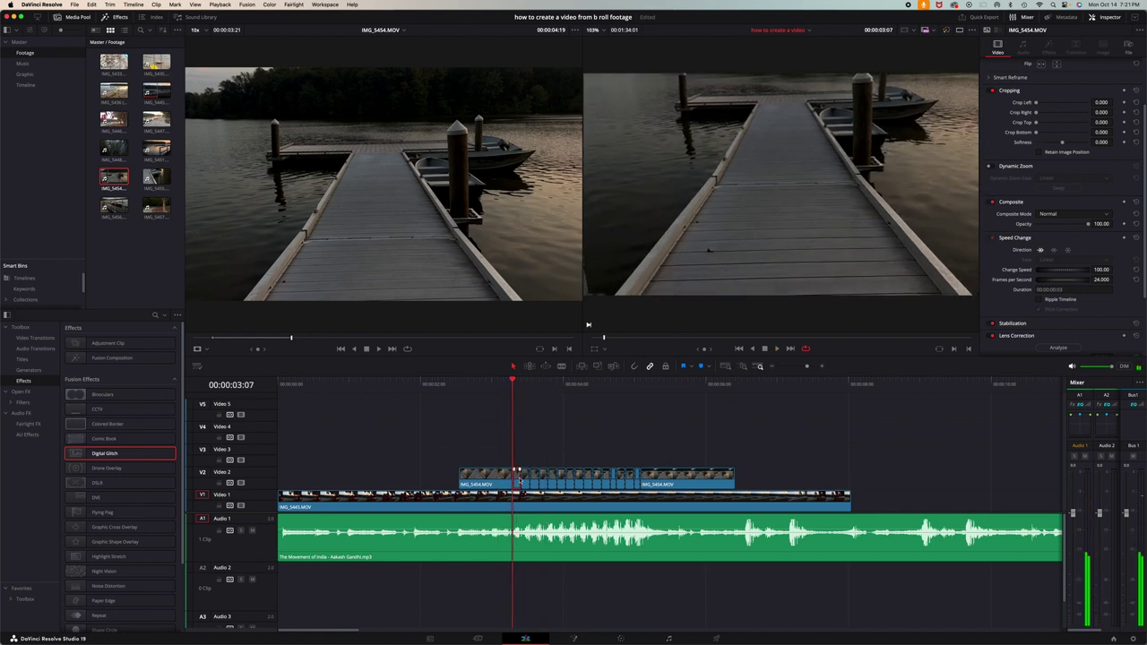
pyautogui.moveTo(516, 471); pyautogui.dragTo(534, 471)
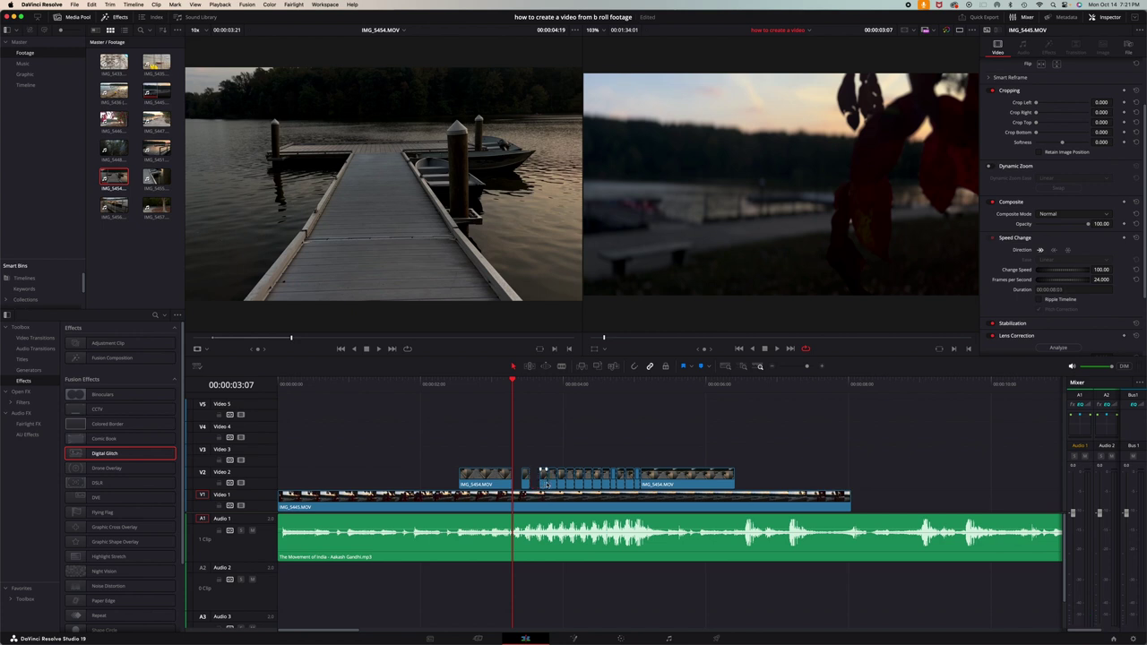
pyautogui.click(473, 399)
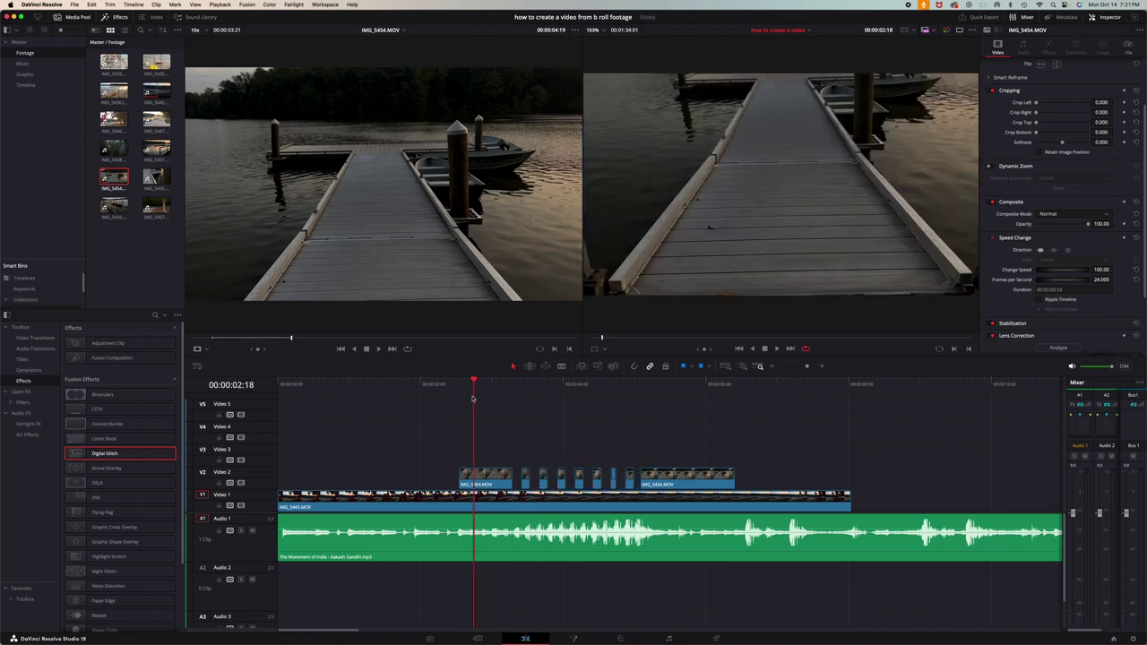